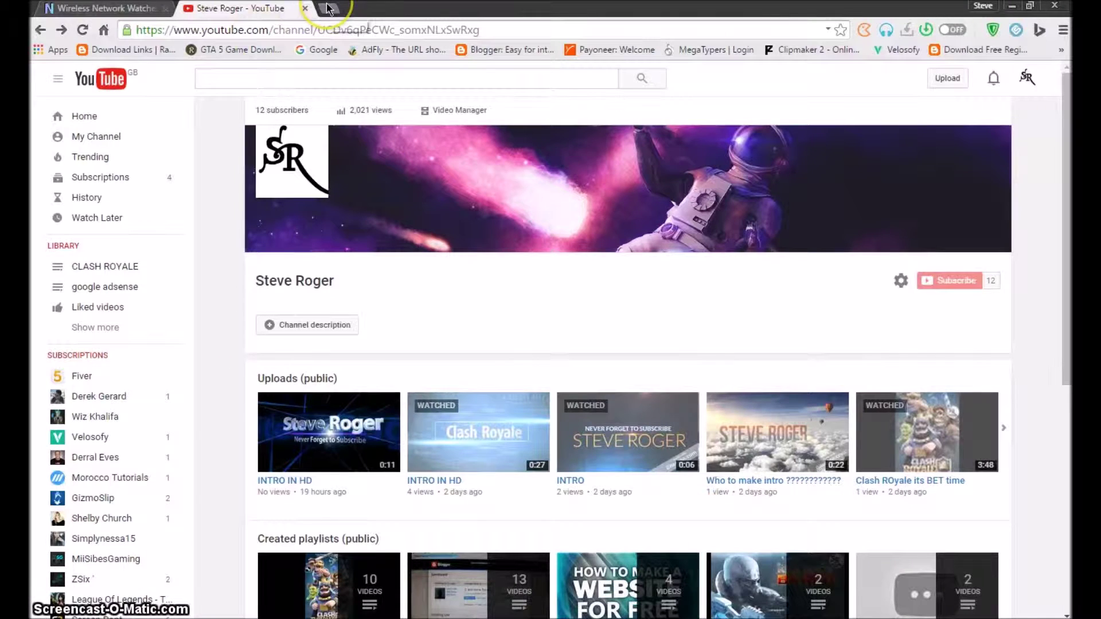
- Open a blank tab beside the YouTube channel tab, scrolling the channel page briefly
{"action": "left_click", "coordinate": [327, 8]}
{"action": "left_click", "coordinate": [287, 8]}
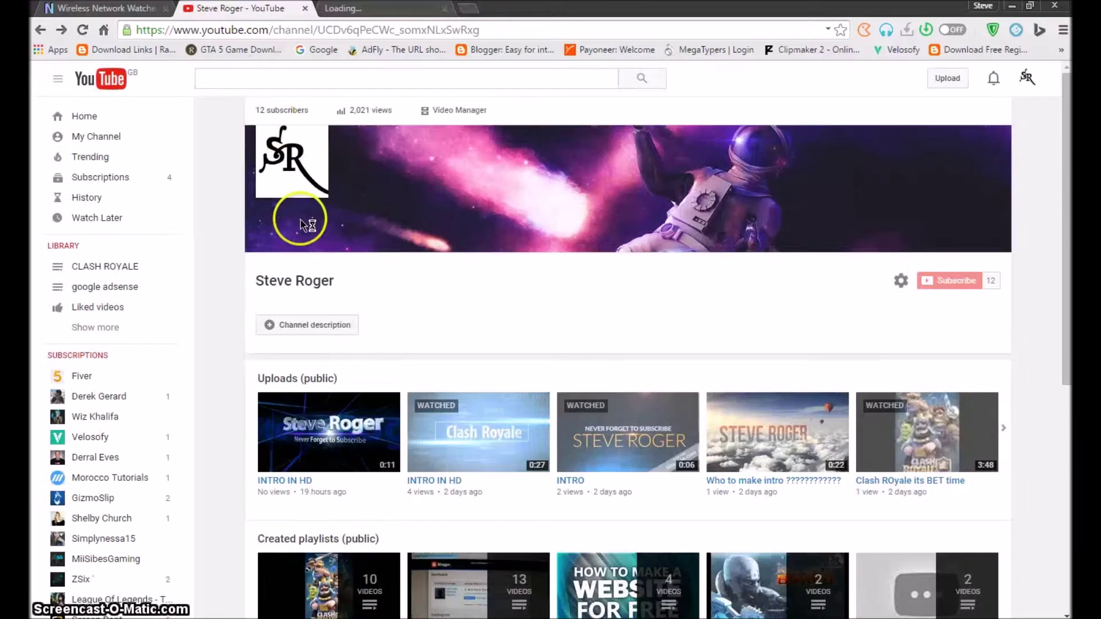
{"action": "scroll", "coordinate": [301, 224], "scroll_direction": "down", "scroll_amount": 2}
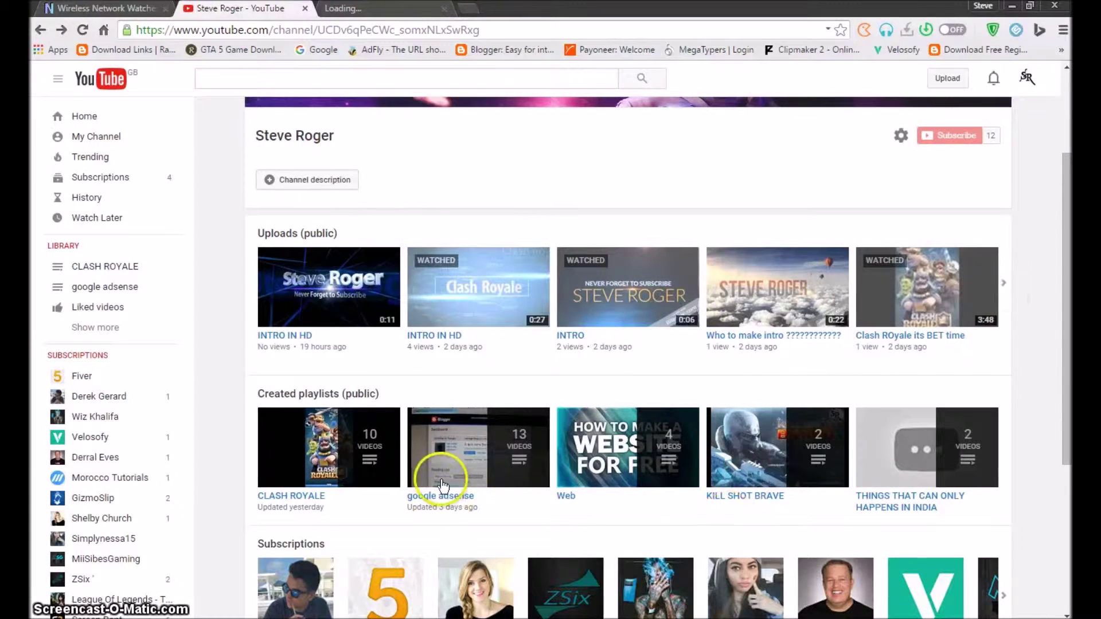
{"action": "scroll", "coordinate": [430, 459], "scroll_direction": "up", "scroll_amount": 1}
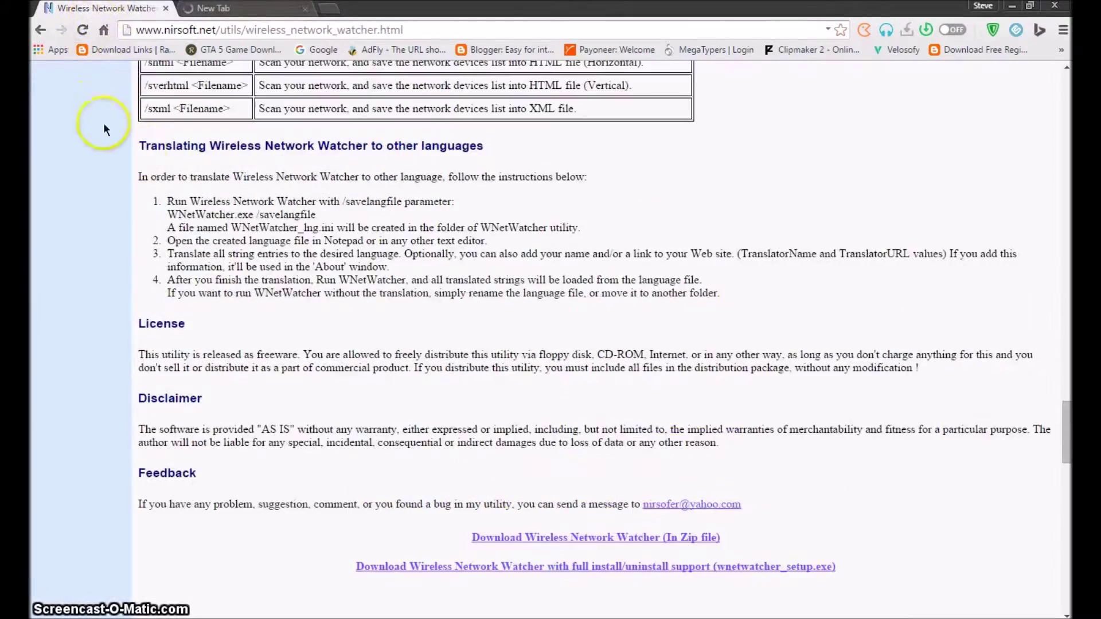
{"action": "scroll", "coordinate": [141, 153], "scroll_direction": "up", "scroll_amount": 15}
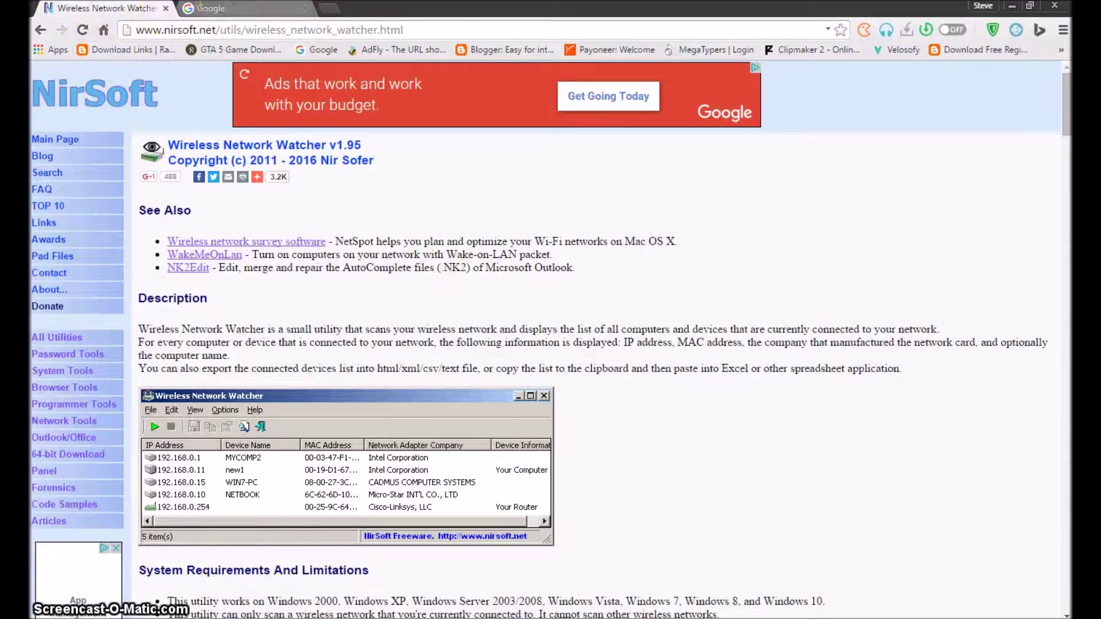
- Search Google for 'wn watcher'
{"action": "left_click", "coordinate": [230, 8]}
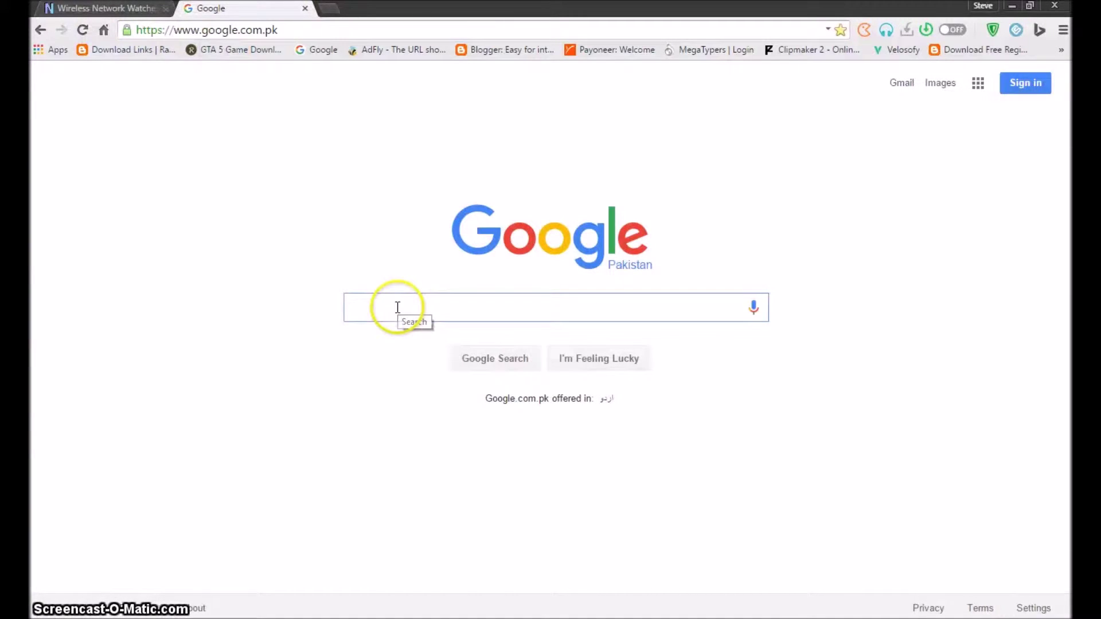
{"action": "type", "text": "wn watcher"}
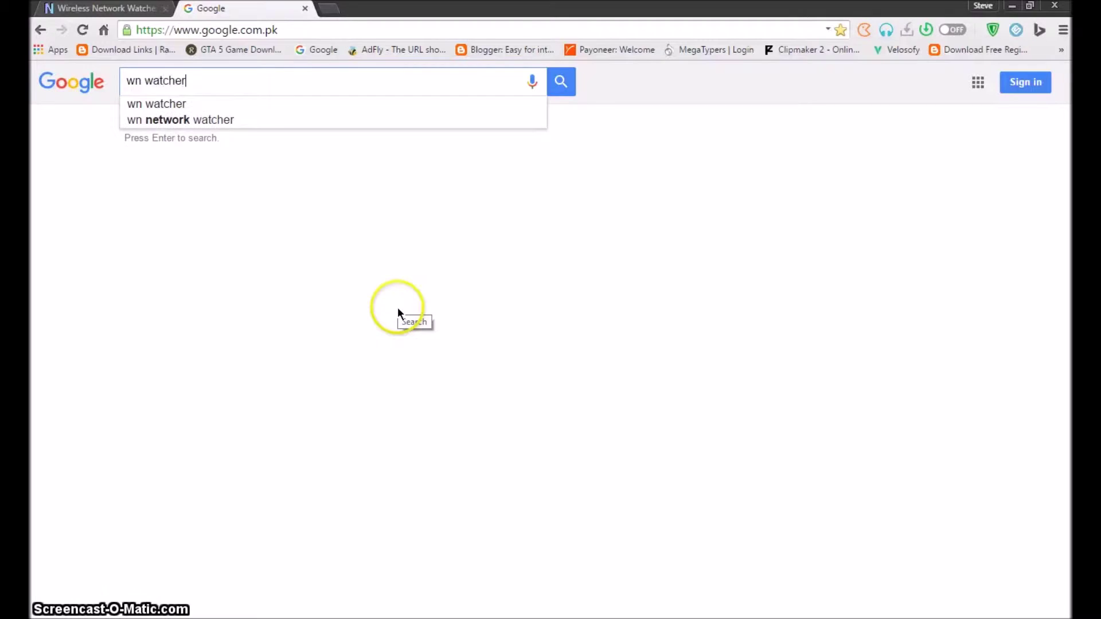
{"action": "key", "text": "Return"}
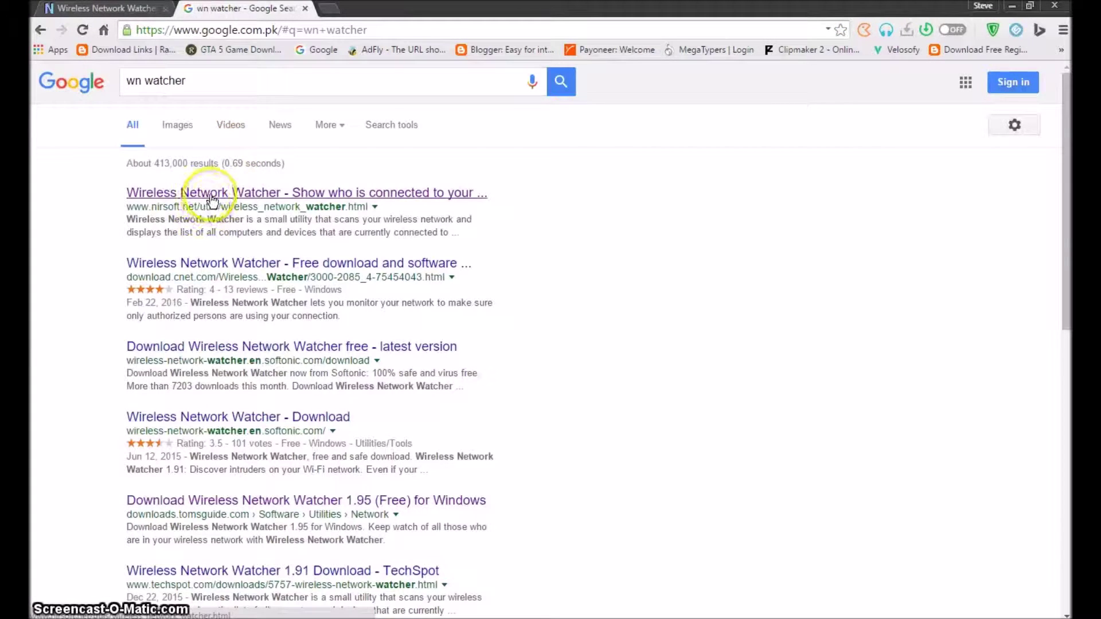
- Open the nirsoft.net Wireless Network Watcher result and scroll to its download links
{"action": "left_click", "coordinate": [247, 192]}
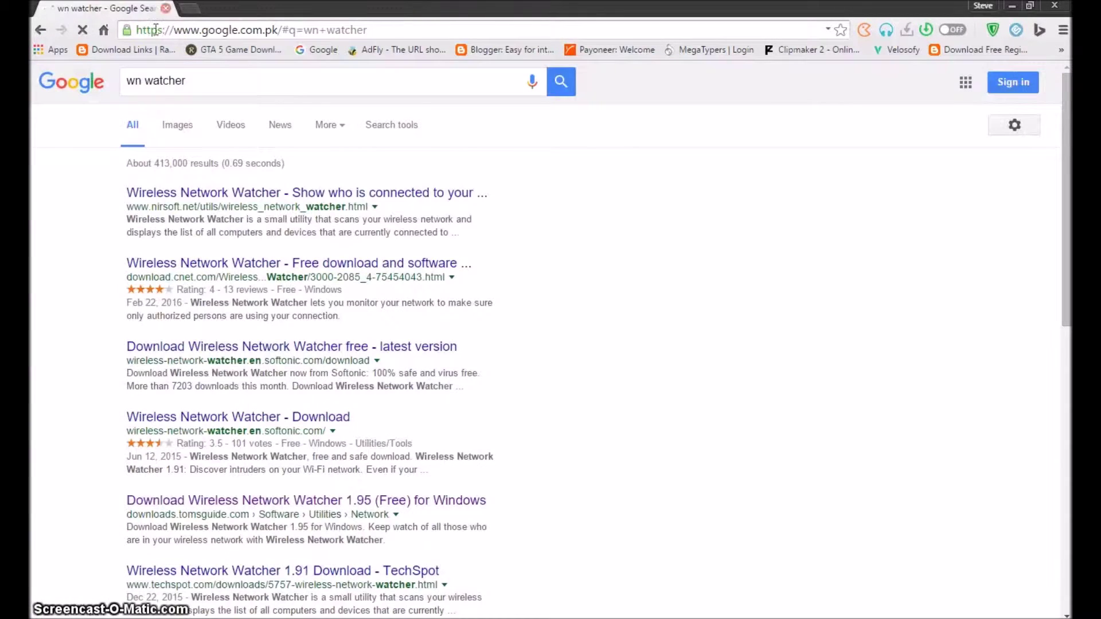
{"action": "left_click", "coordinate": [163, 192]}
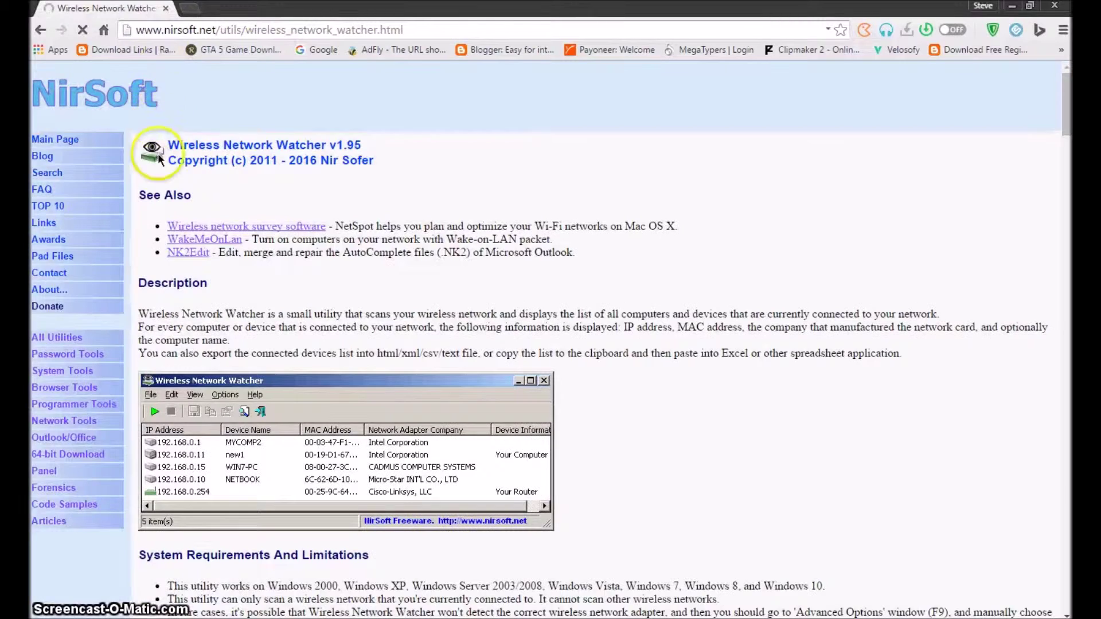
{"action": "scroll", "coordinate": [346, 209], "scroll_direction": "down", "scroll_amount": 3}
{"action": "scroll", "coordinate": [343, 218], "scroll_direction": "down", "scroll_amount": 20}
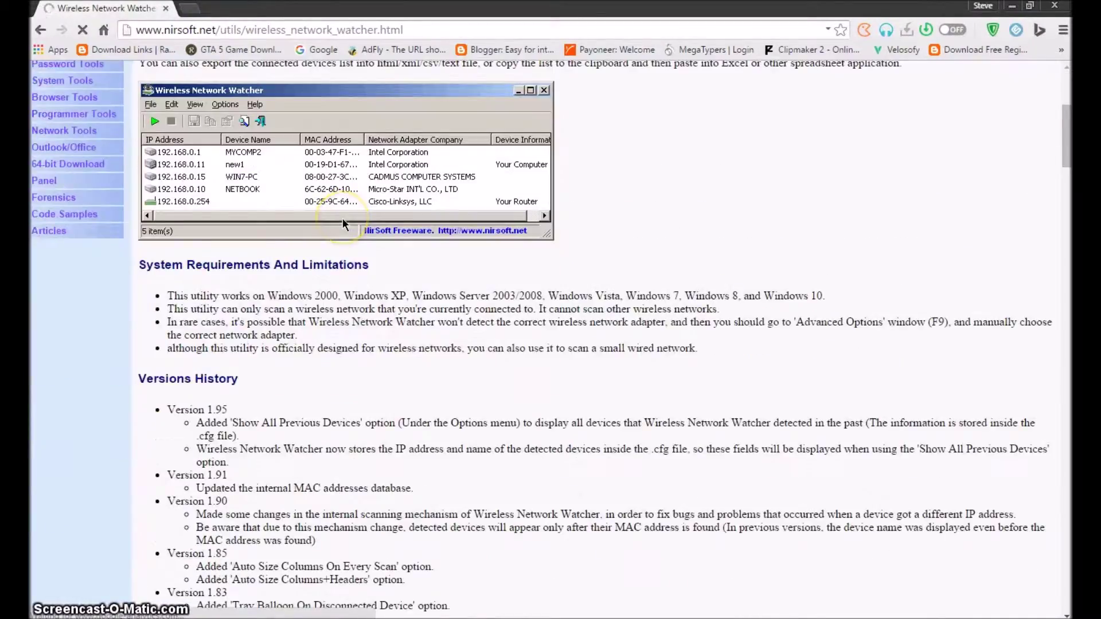
{"action": "scroll", "coordinate": [343, 219], "scroll_direction": "down", "scroll_amount": 20}
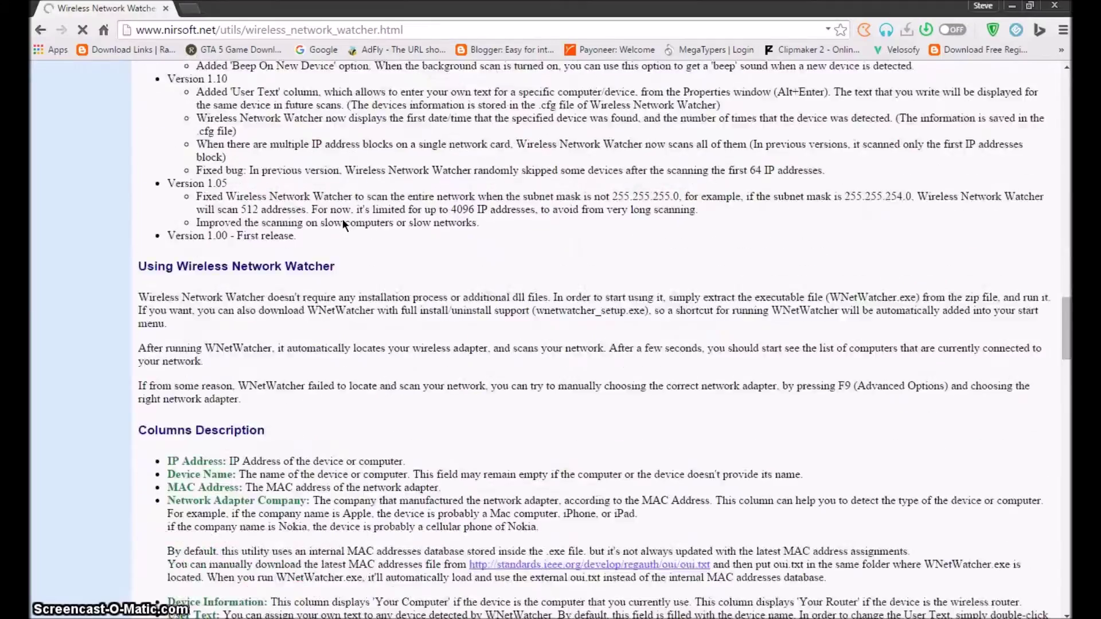
{"action": "scroll", "coordinate": [344, 231], "scroll_direction": "up", "scroll_amount": 1}
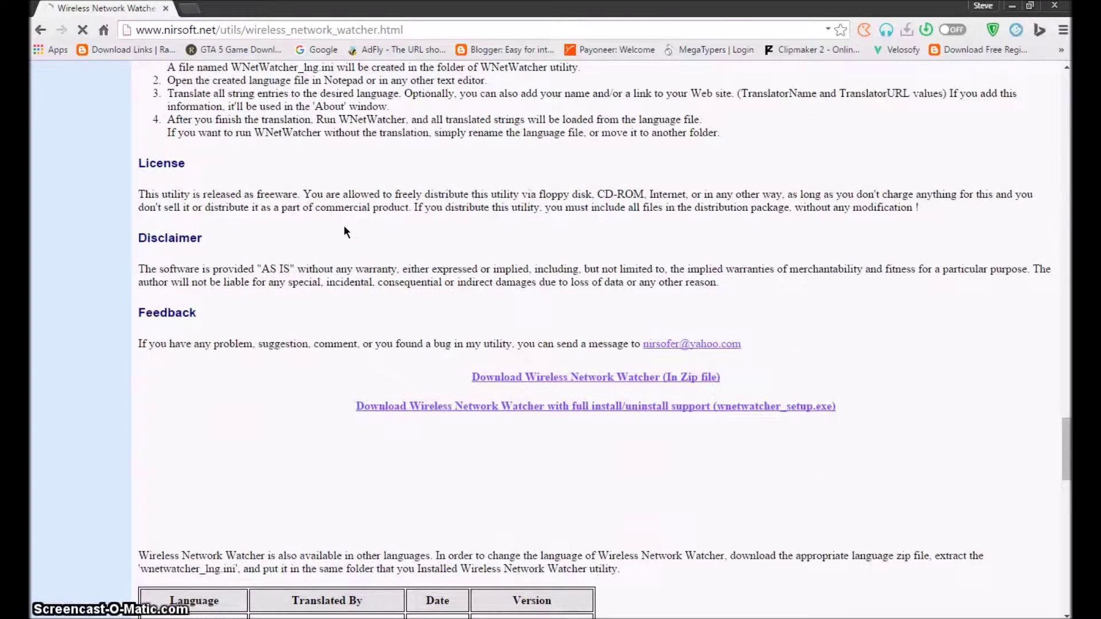
{"action": "scroll", "coordinate": [535, 381], "scroll_direction": "up", "scroll_amount": 1}
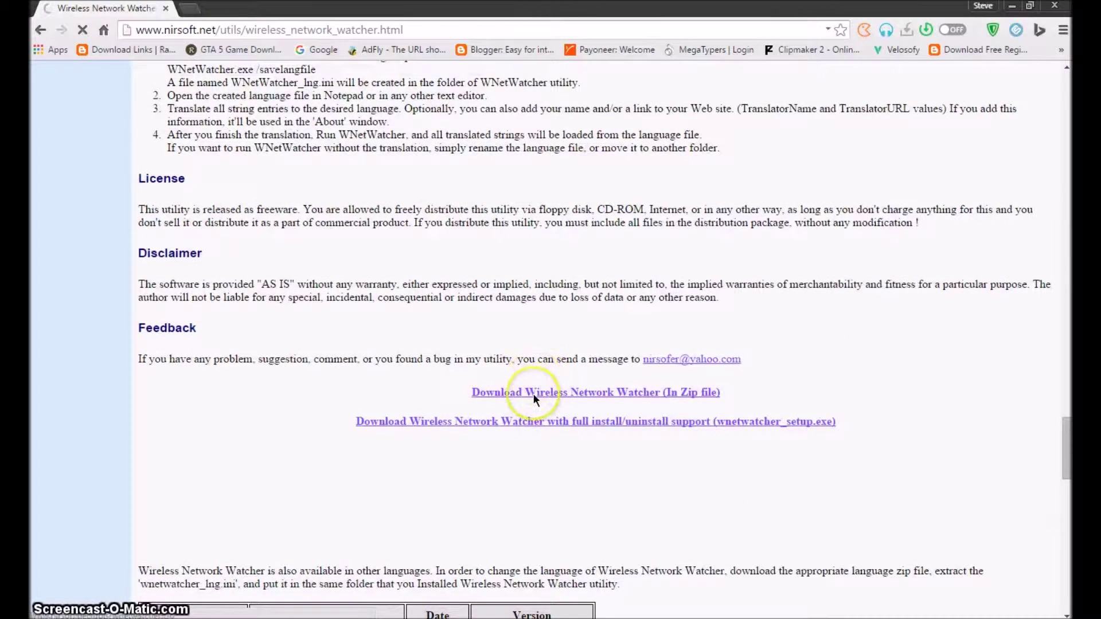
- Download the Wireless Network Watcher zip, dismiss WinRAR's licence reminder and close the archive
{"action": "left_click", "coordinate": [657, 400]}
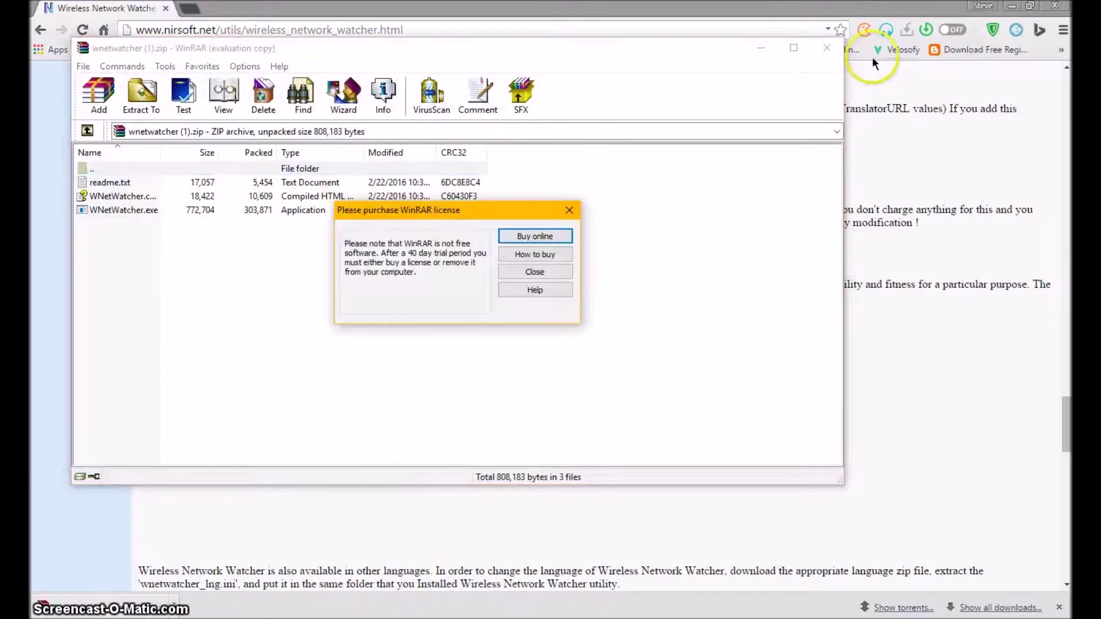
{"action": "left_click", "coordinate": [534, 272]}
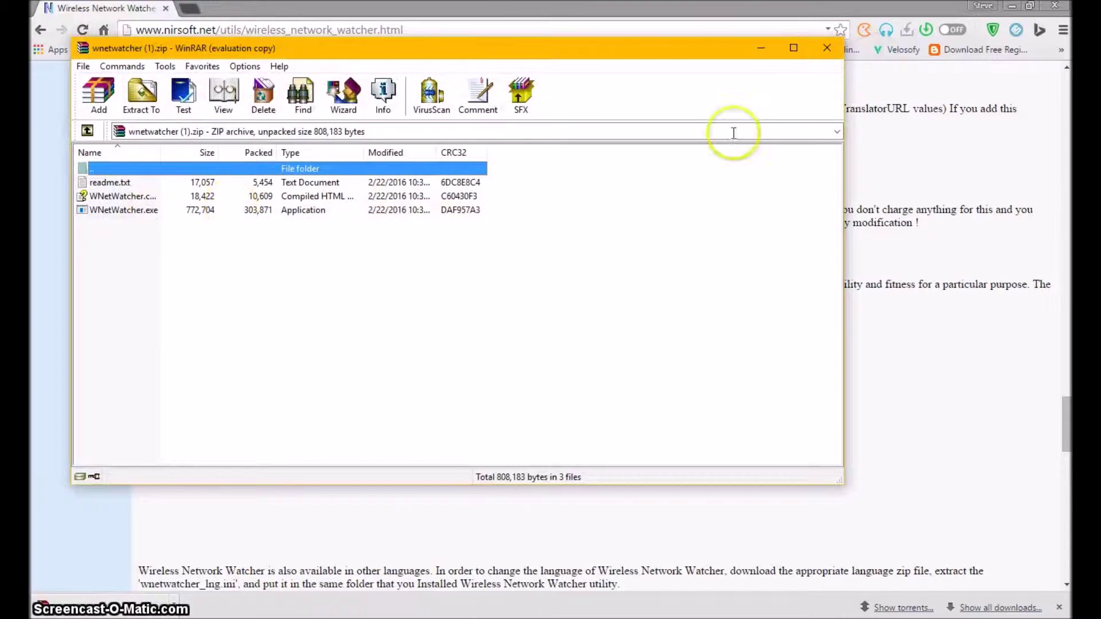
{"action": "left_click", "coordinate": [815, 47]}
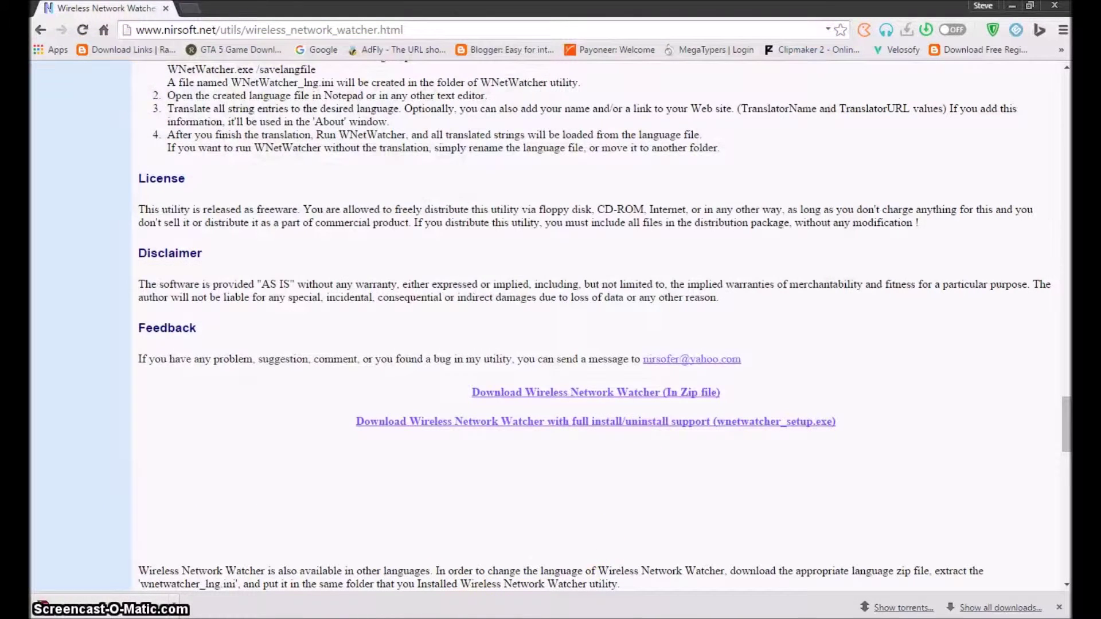
- Maximize Wireless Network Watcher and look through the four detected devices, router to 192.168.1.11
{"action": "left_click_drag", "start_coordinate": [109, 14], "coordinate": [297, 131]}
{"action": "double_click", "coordinate": [298, 132]}
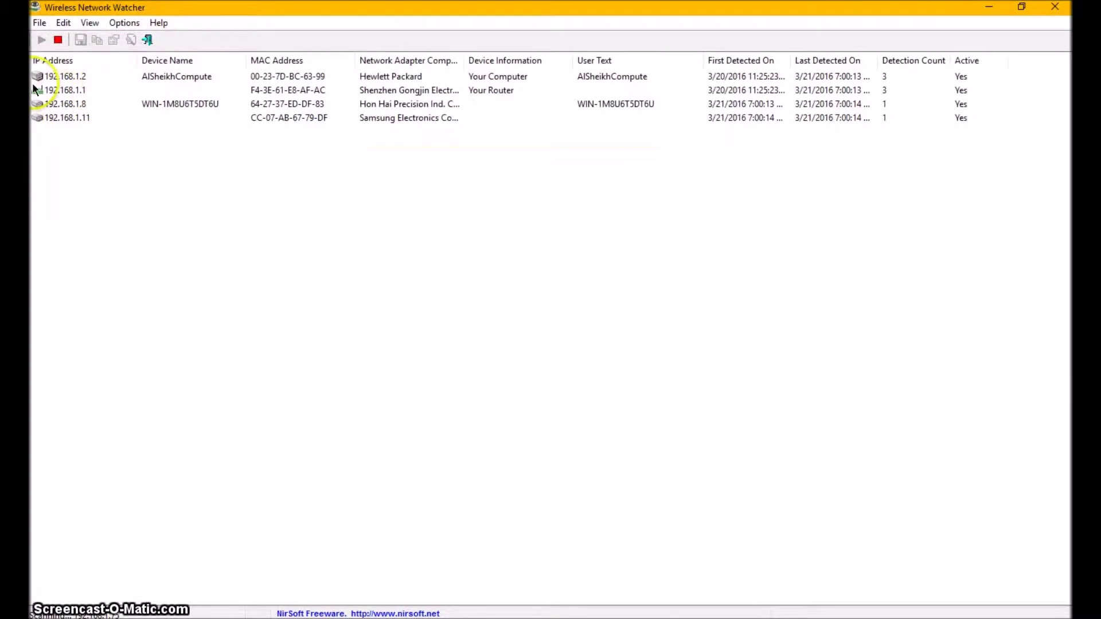
{"action": "left_click", "coordinate": [190, 161]}
{"action": "left_click", "coordinate": [84, 120]}
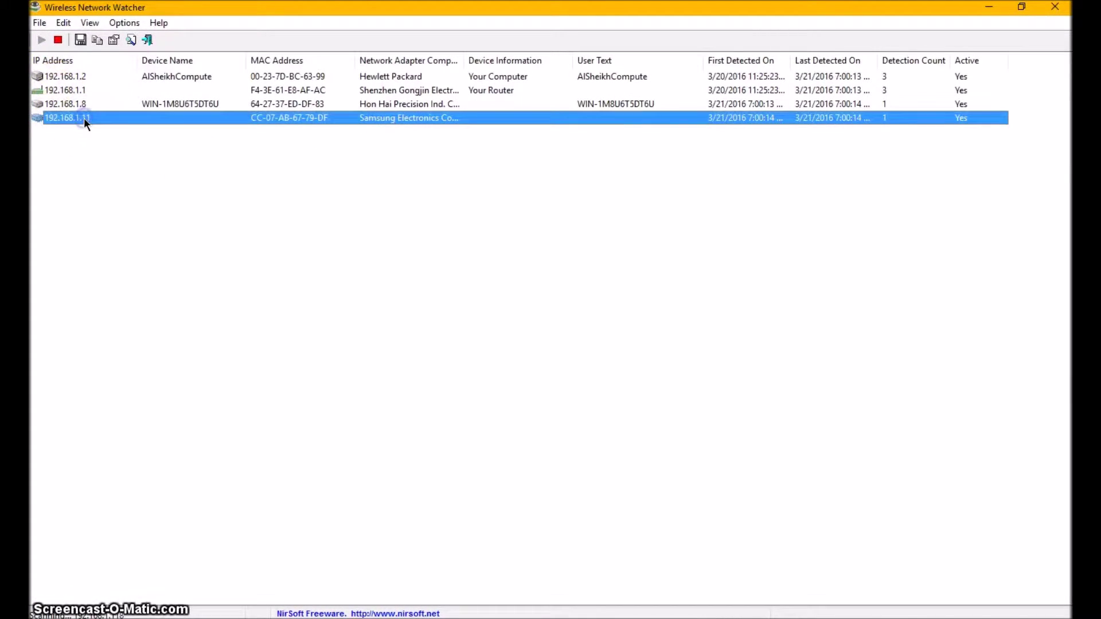
{"action": "left_click", "coordinate": [70, 104]}
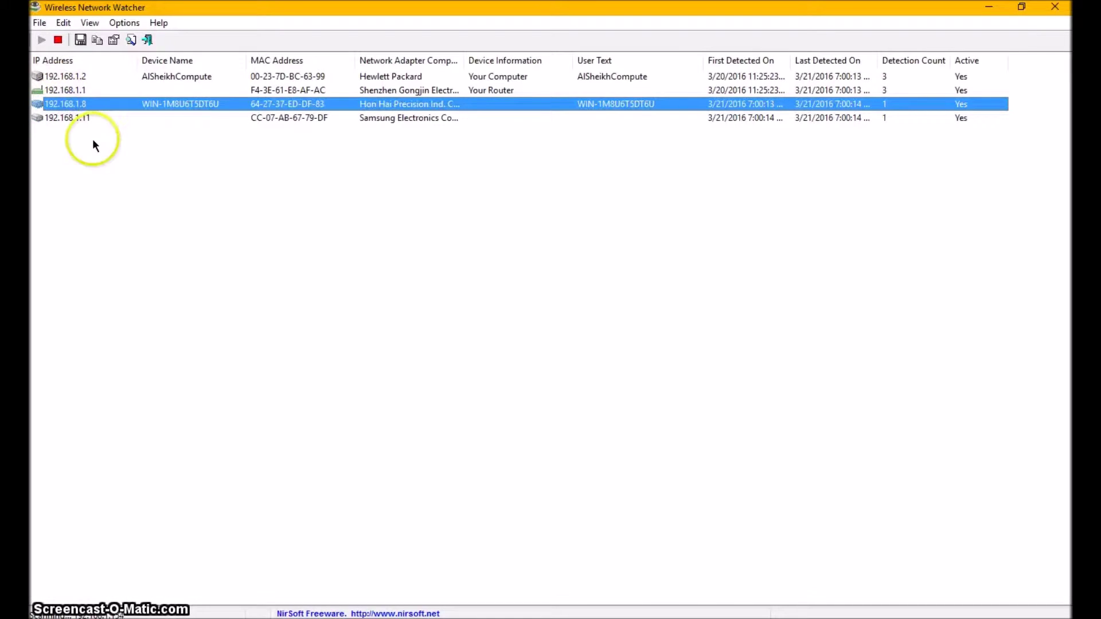
{"action": "left_click", "coordinate": [145, 78]}
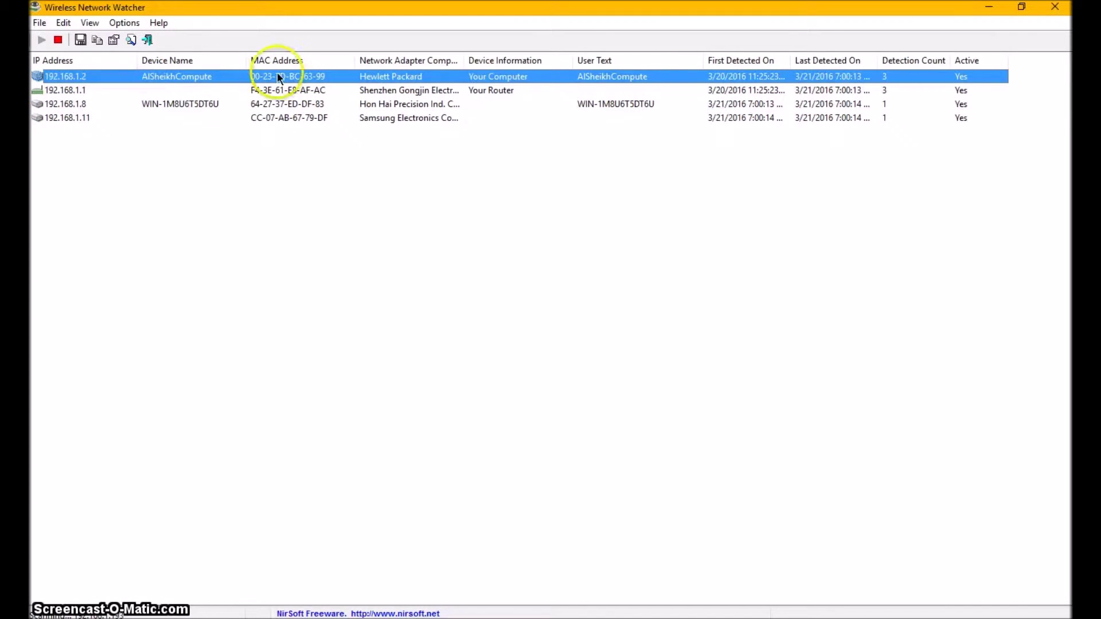
{"action": "left_click", "coordinate": [173, 92]}
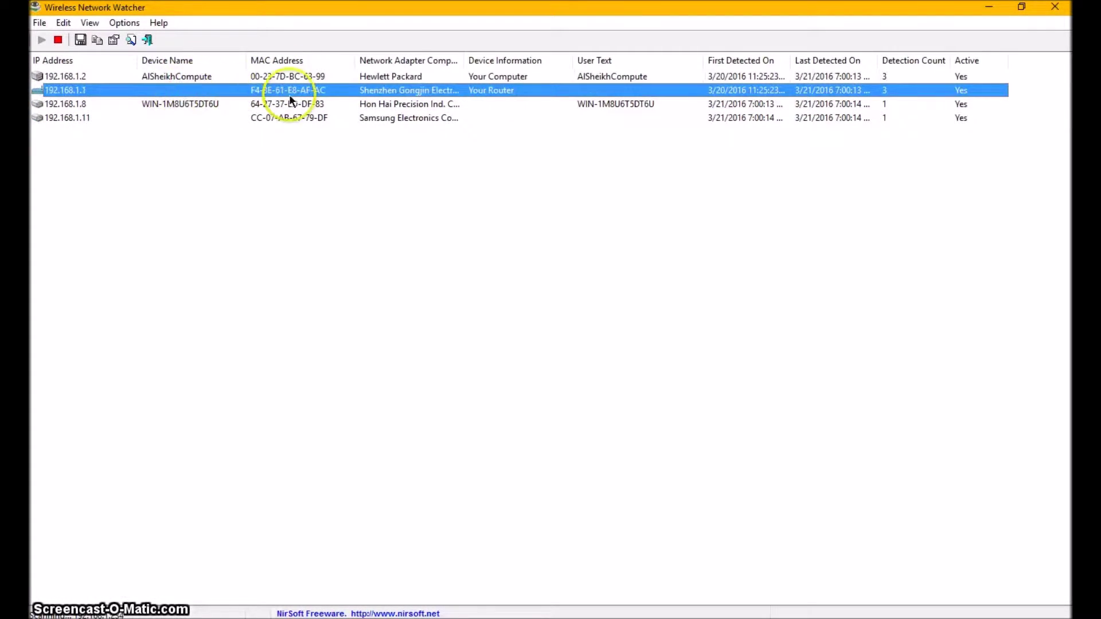
{"action": "left_click", "coordinate": [274, 104]}
{"action": "left_click", "coordinate": [270, 118]}
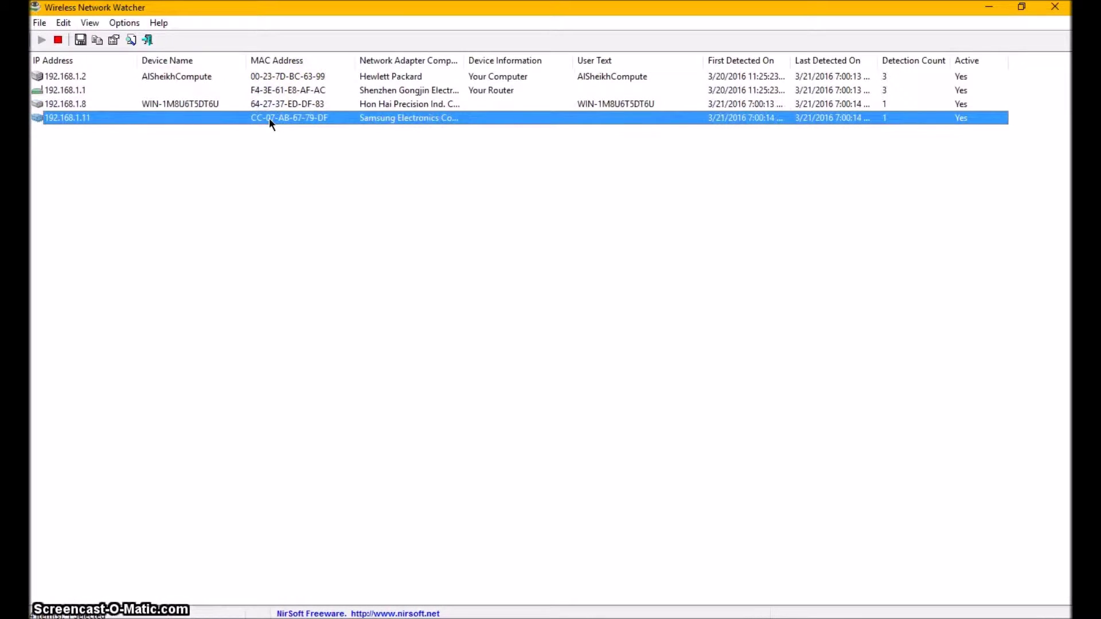
- Open the 192.168.1.11 device's properties and copy its MAC address CC-07-AB-67-79-DF
{"action": "double_click", "coordinate": [270, 118]}
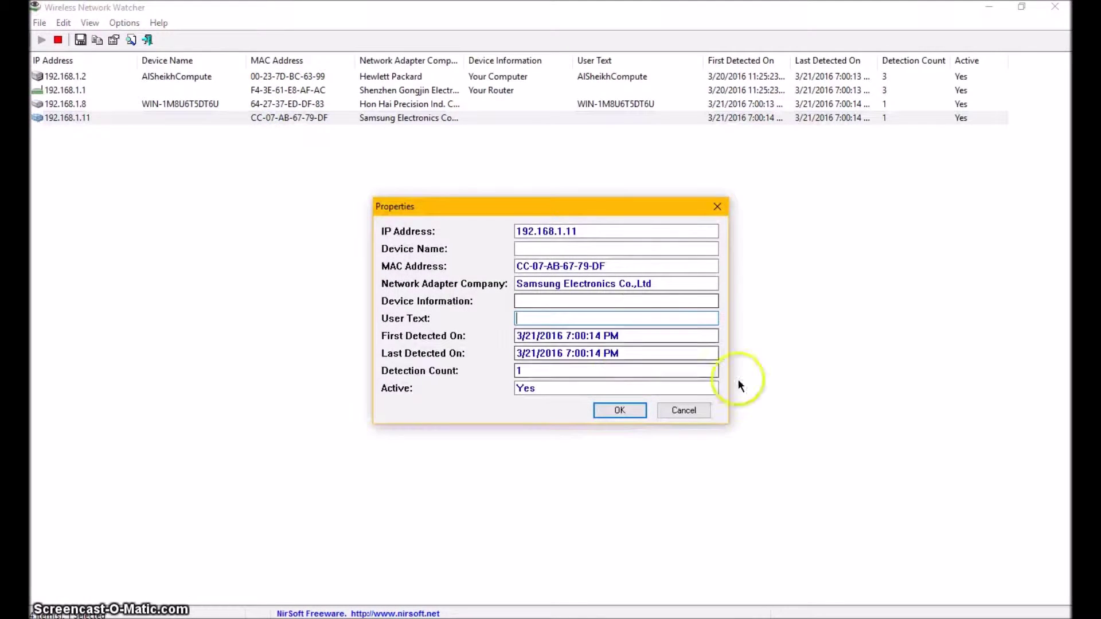
{"action": "left_click_drag", "start_coordinate": [627, 268], "coordinate": [447, 267]}
{"action": "left_click", "coordinate": [534, 264]}
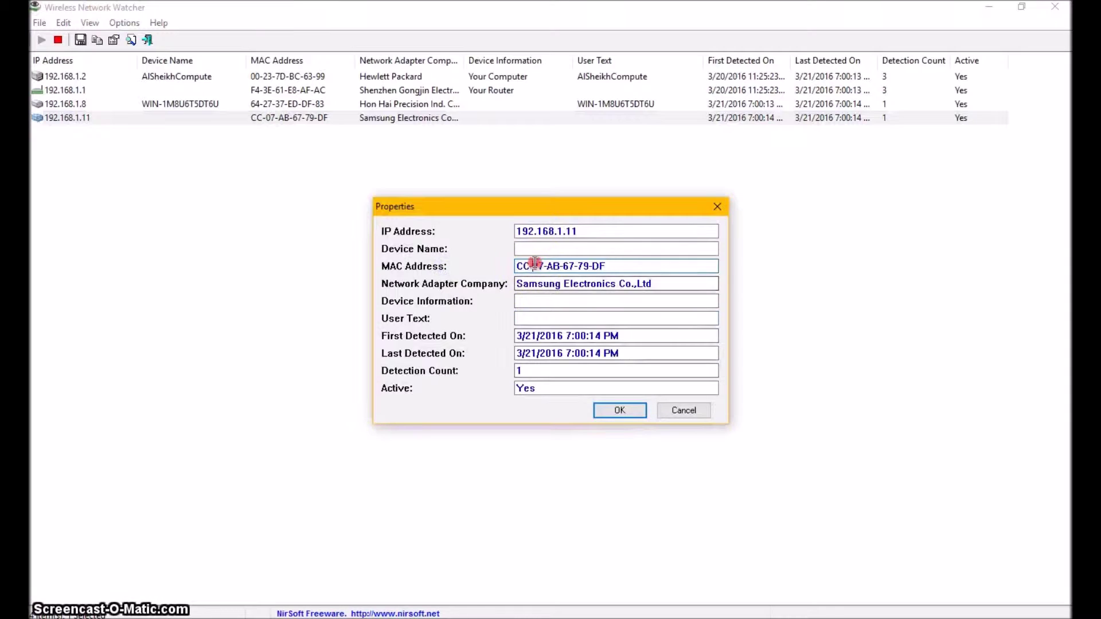
{"action": "right_click", "coordinate": [542, 265]}
{"action": "left_click_drag", "start_coordinate": [608, 267], "coordinate": [501, 277]}
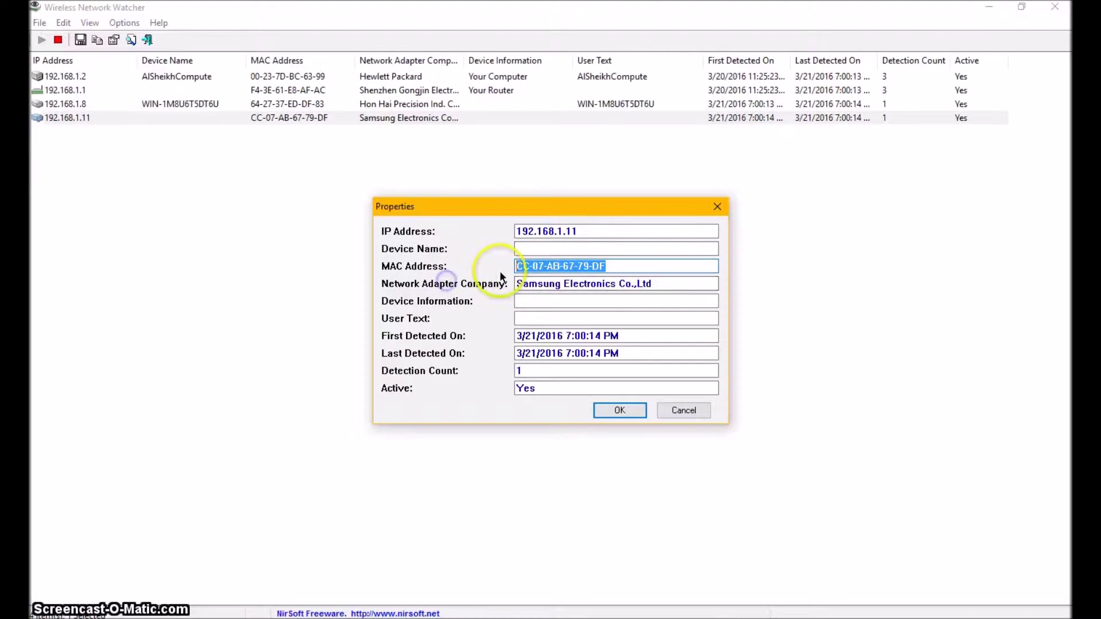
{"action": "right_click", "coordinate": [516, 265]}
{"action": "left_click", "coordinate": [564, 315]}
{"action": "left_click", "coordinate": [620, 411]}
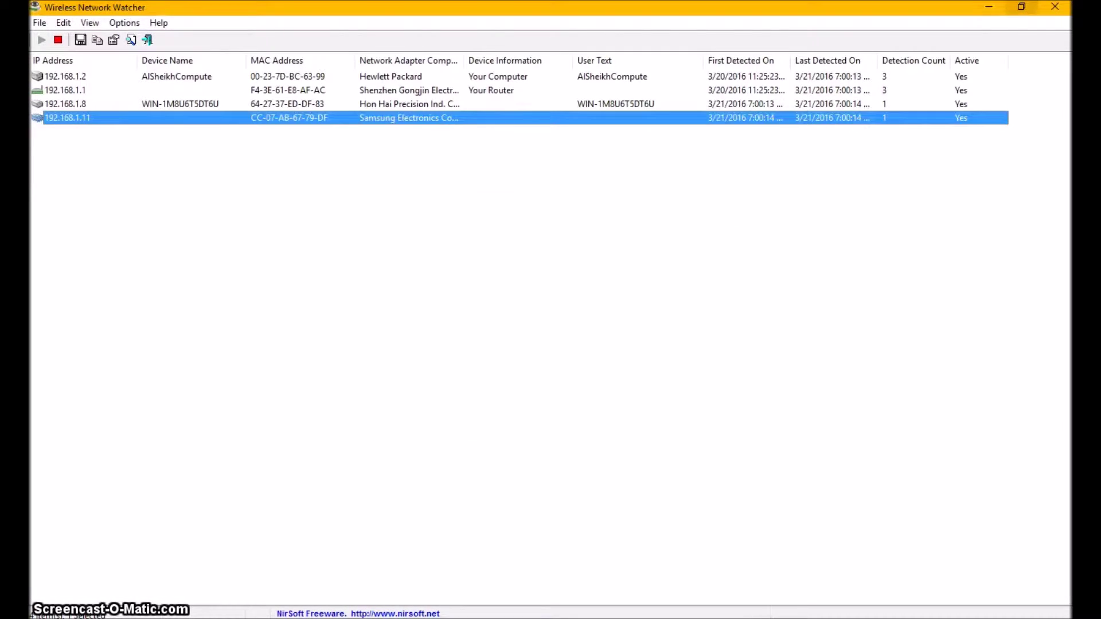
- Switch to Chrome, reload the page and clear the current web address
{"action": "left_click", "coordinate": [1054, 7]}
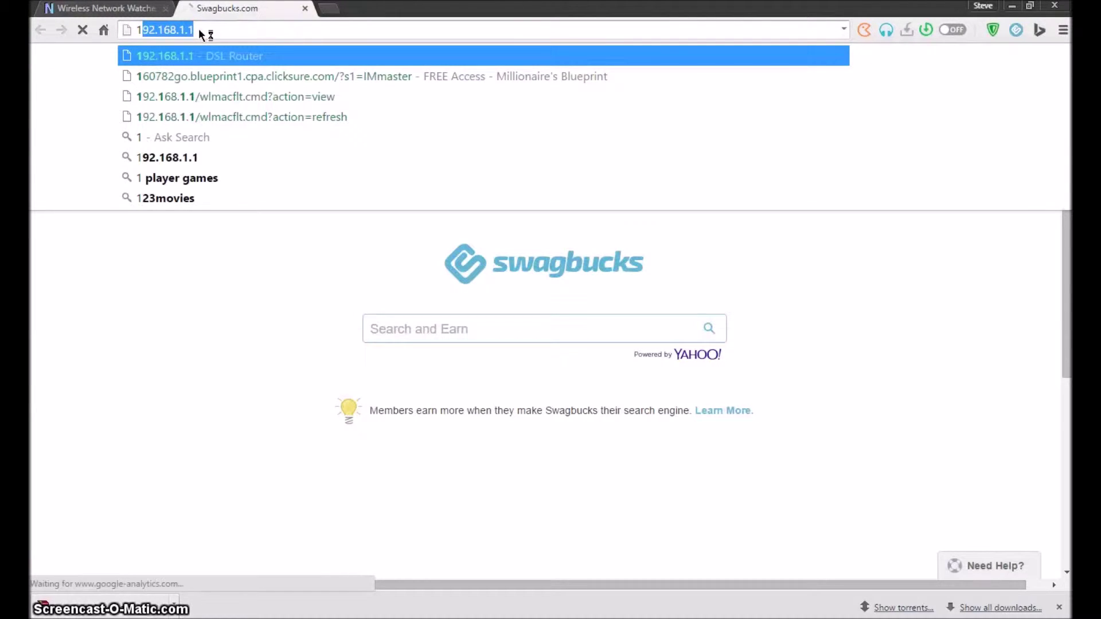
{"action": "key", "text": "Return"}
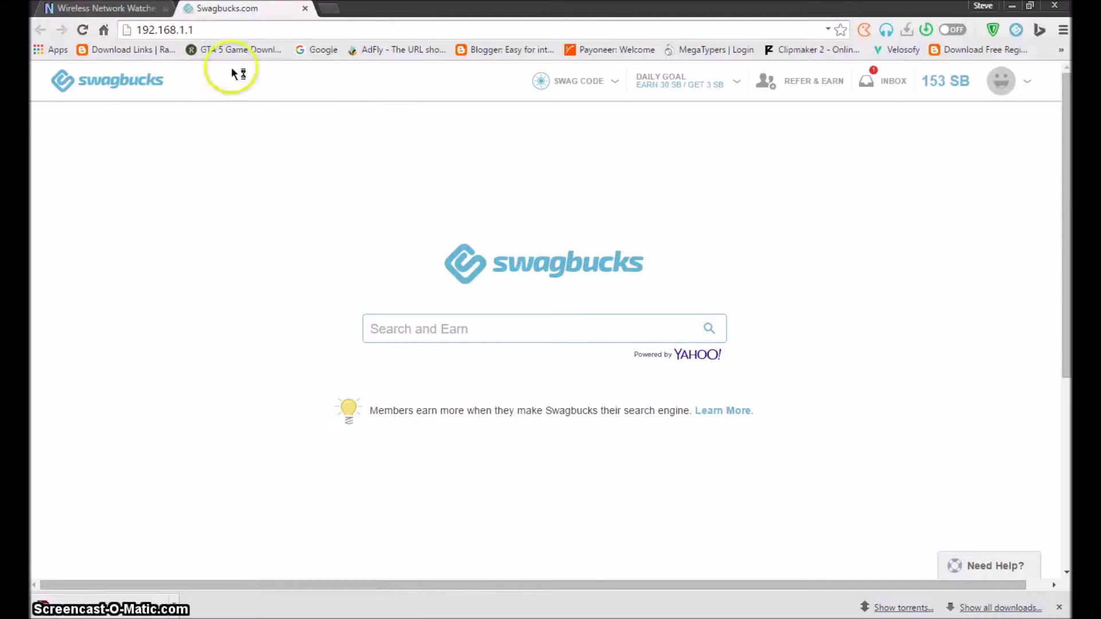
{"action": "left_click", "coordinate": [85, 30]}
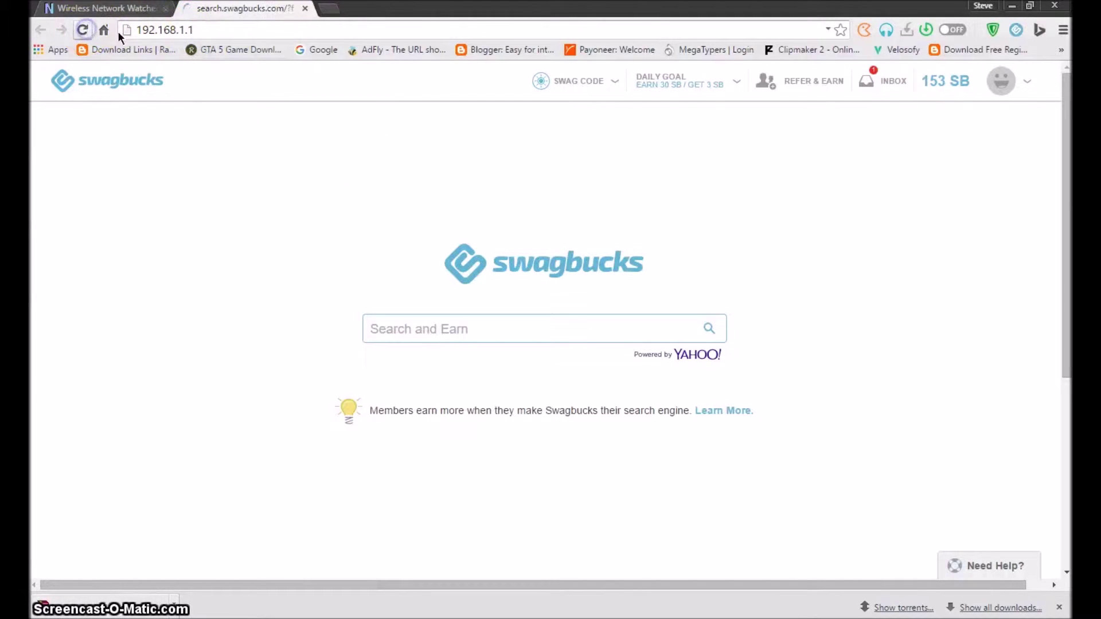
{"action": "left_click", "coordinate": [310, 31]}
{"action": "double_click", "coordinate": [310, 31]}
{"action": "key", "text": "BackSpace"}
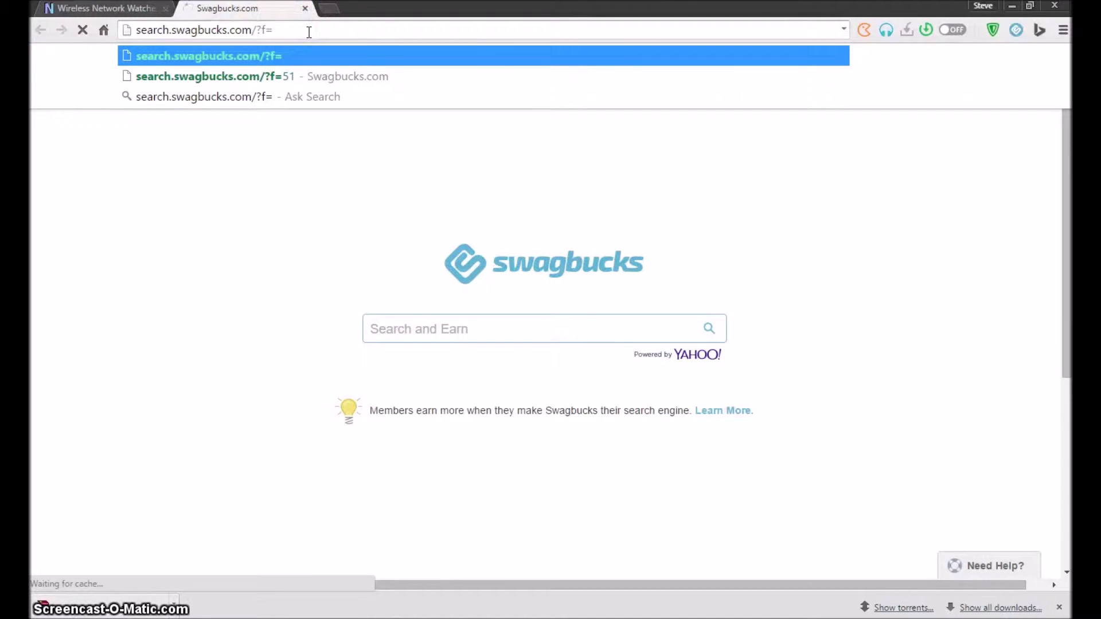
{"action": "key", "text": "BackSpace"}
{"action": "key", "text": "BackSpace"}
{"action": "key", "text": "BackSpace"}
{"action": "key", "text": "BackSpace"}
{"action": "key", "text": "BackSpace"}
{"action": "key", "text": "BackSpace"}
{"action": "key", "text": "BackSpace"}
{"action": "key", "text": "BackSpace"}
{"action": "key", "text": "BackSpace"}
{"action": "key", "text": "BackSpace"}
{"action": "key", "text": "BackSpace"}
{"action": "key", "text": "BackSpace"}
{"action": "key", "text": "BackSpace"}
{"action": "key", "text": "BackSpace"}
{"action": "key", "text": "BackSpace"}
{"action": "key", "text": "BackSpace"}
{"action": "key", "text": "BackSpace"}
{"action": "key", "text": "BackSpace"}
{"action": "key", "text": "BackSpace"}
{"action": "key", "text": "BackSpace"}
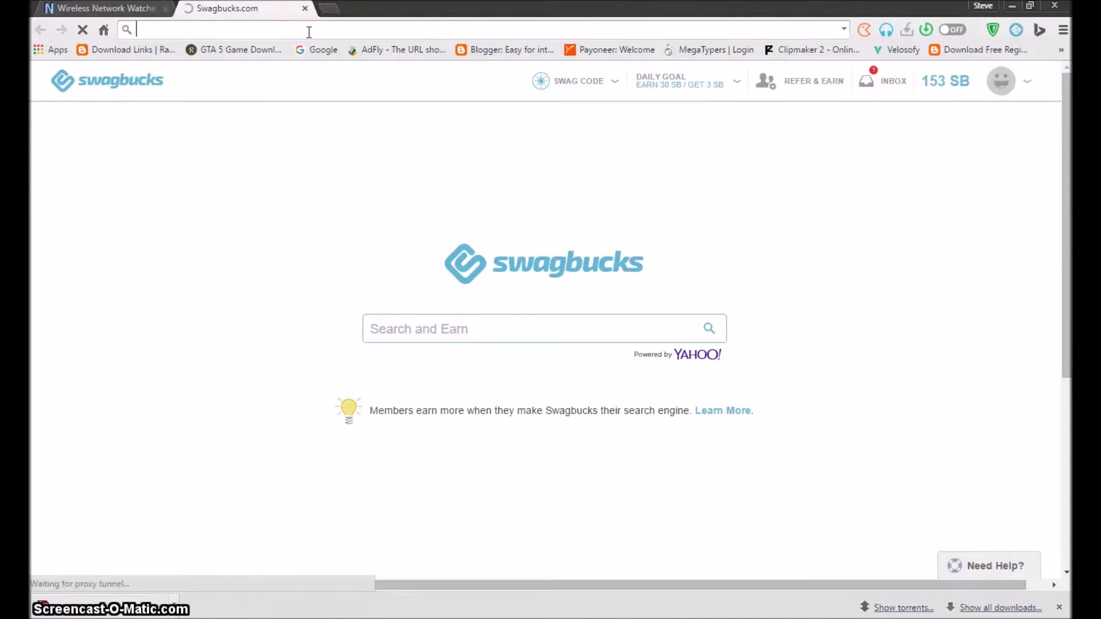
- Navigate to the router at 192.168.1.1 using the DSL Router address suggestion
{"action": "type", "text": "191"}
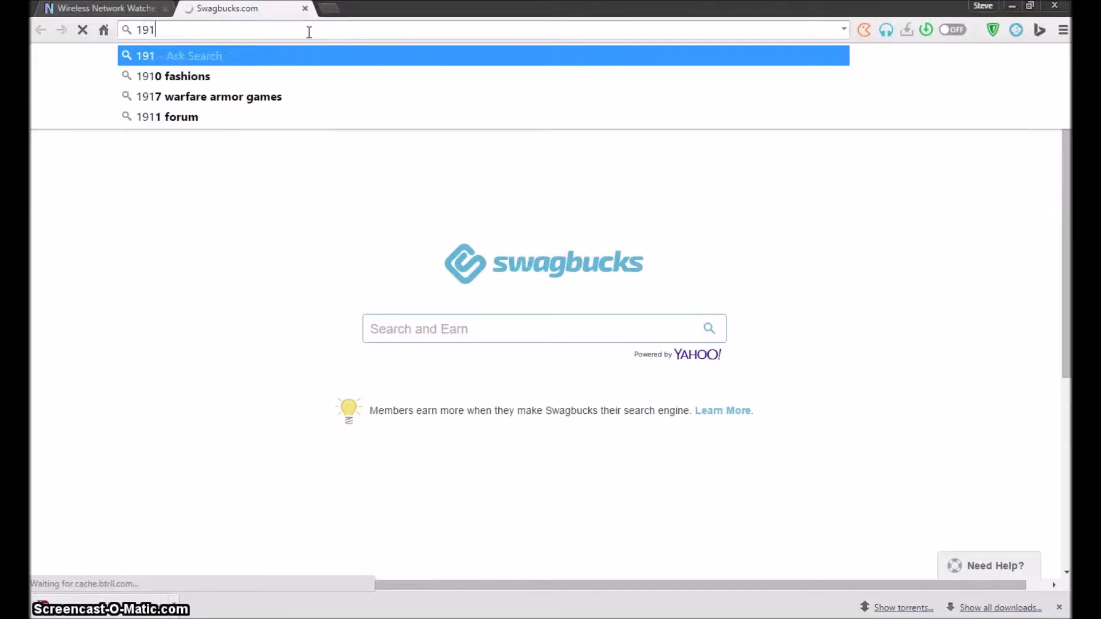
{"action": "key", "text": "BackSpace"}
{"action": "key", "text": "Down"}
{"action": "key", "text": "Return"}
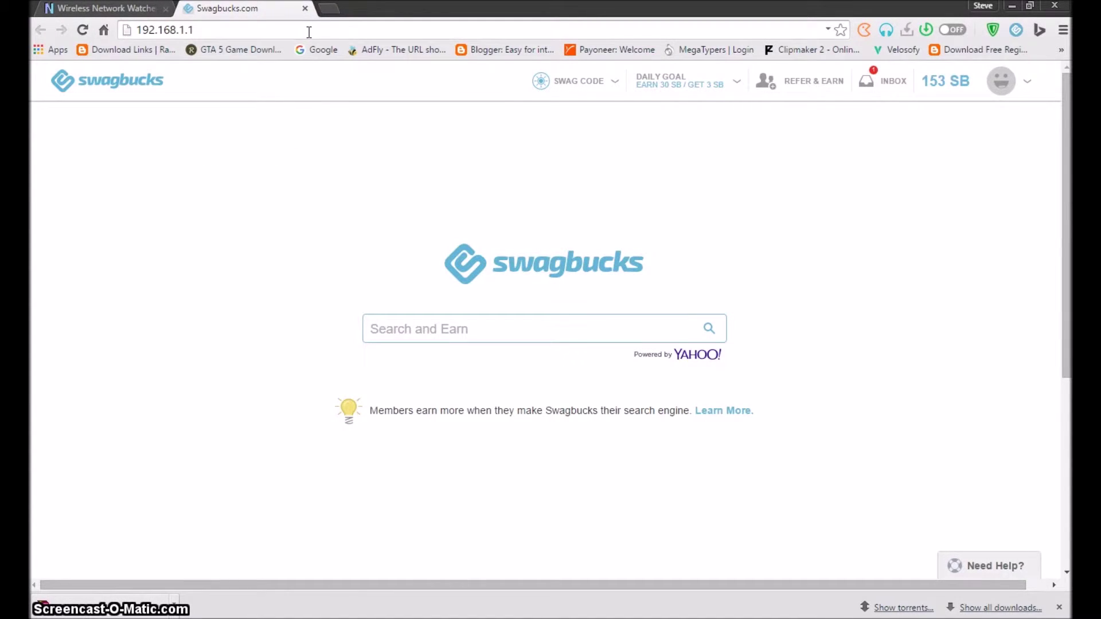
{"action": "left_click", "coordinate": [308, 31]}
{"action": "key", "text": "Return"}
{"action": "key", "text": "alt+Tab"}
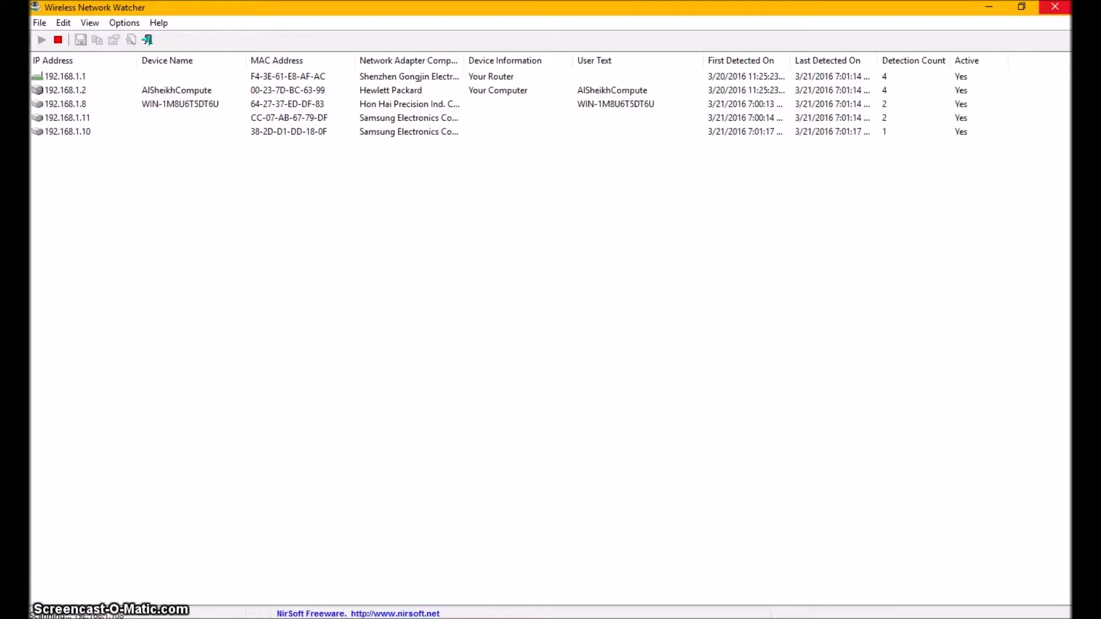
{"action": "key", "text": "alt+Tab"}
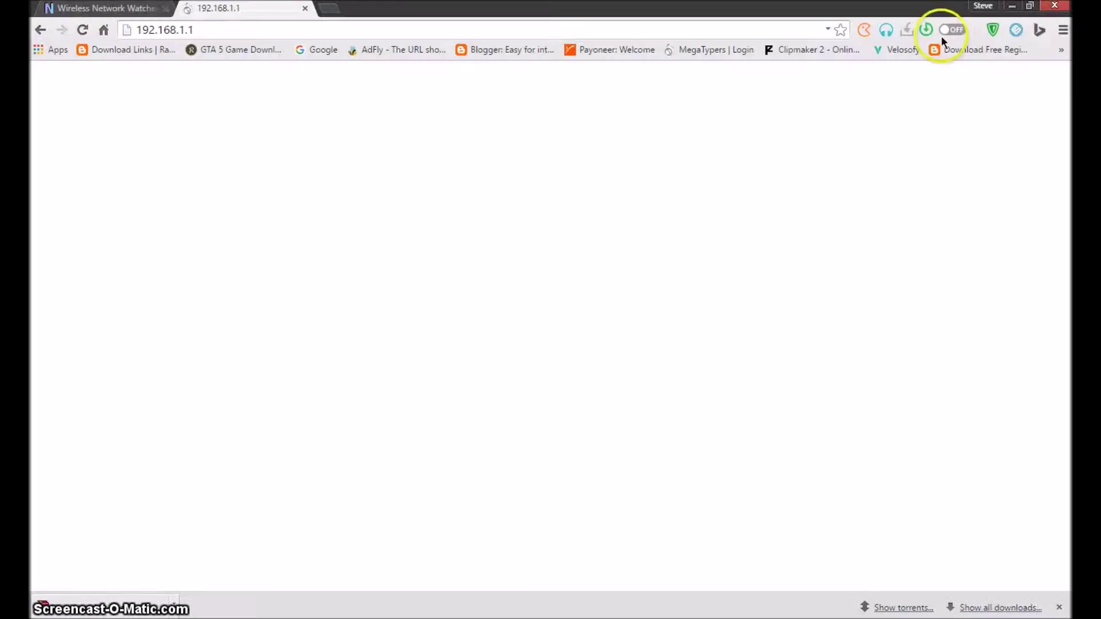
- Reload to get the router login prompt and enter the administrator user name and password
{"action": "left_click", "coordinate": [82, 30]}
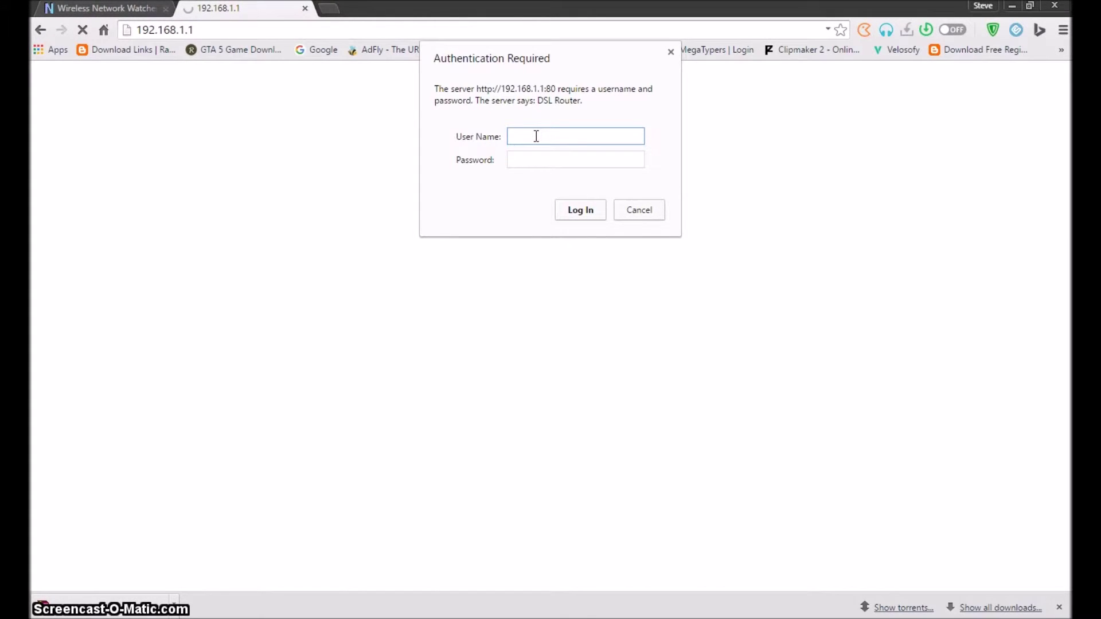
{"action": "type", "text": "ad"}
{"action": "key", "text": "Tab"}
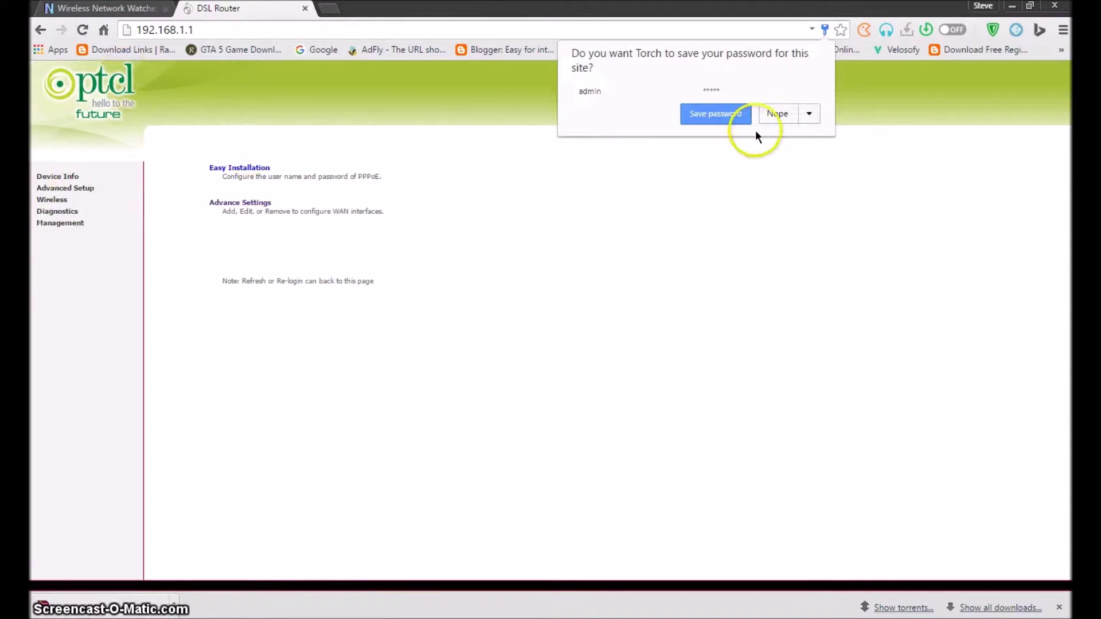
- Decline saving the password and open Wireless > MAC Filter, showing two filtered addresses
{"action": "left_click", "coordinate": [775, 115]}
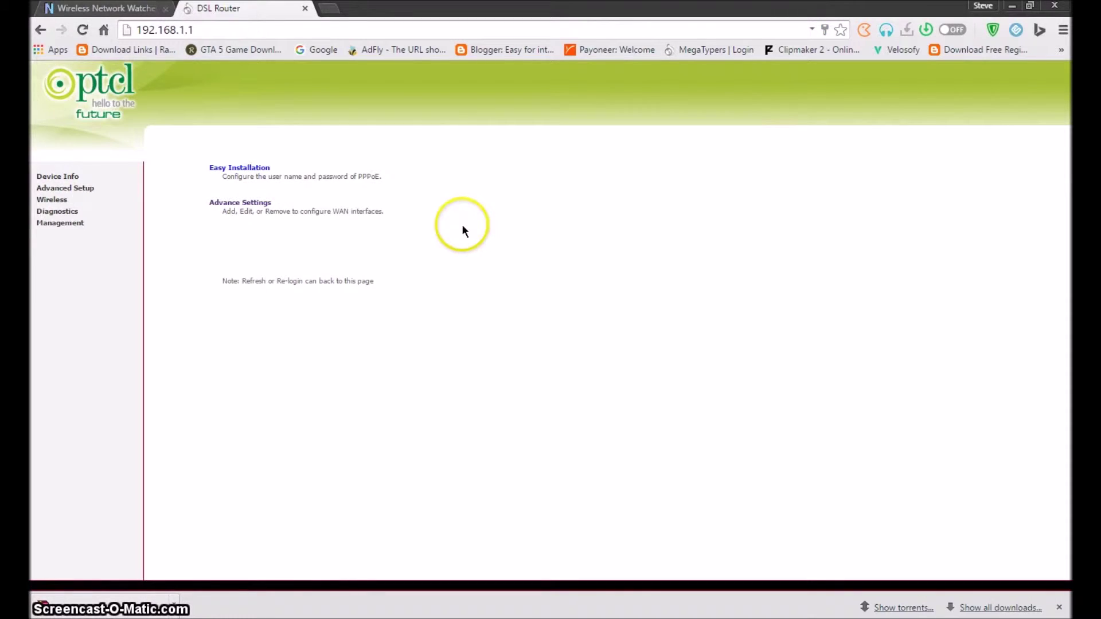
{"action": "left_click", "coordinate": [52, 200]}
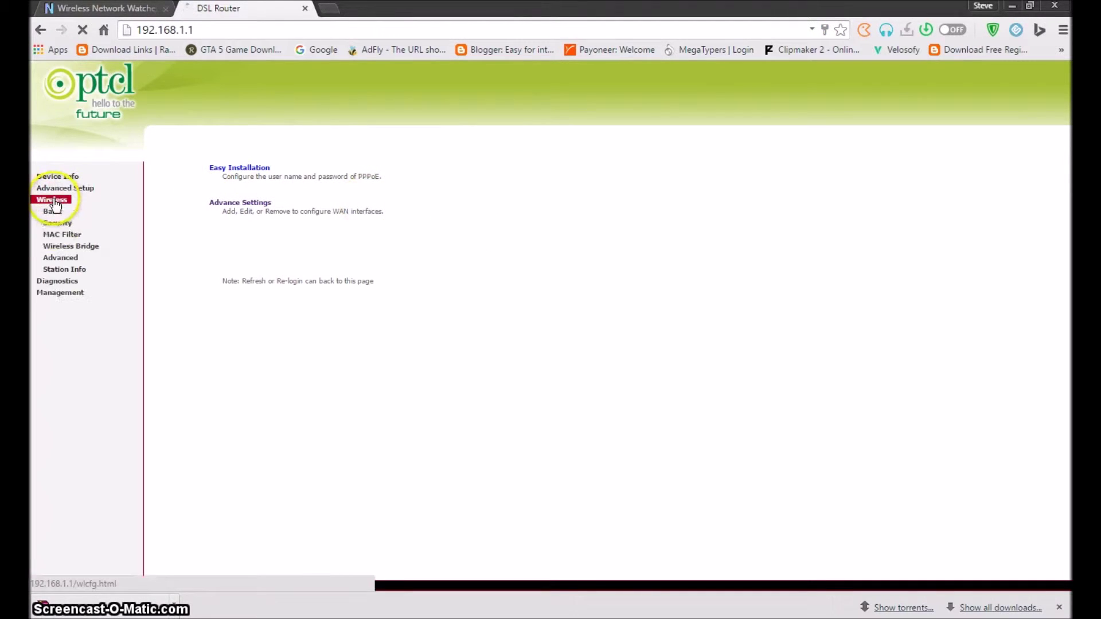
{"action": "left_click", "coordinate": [57, 235]}
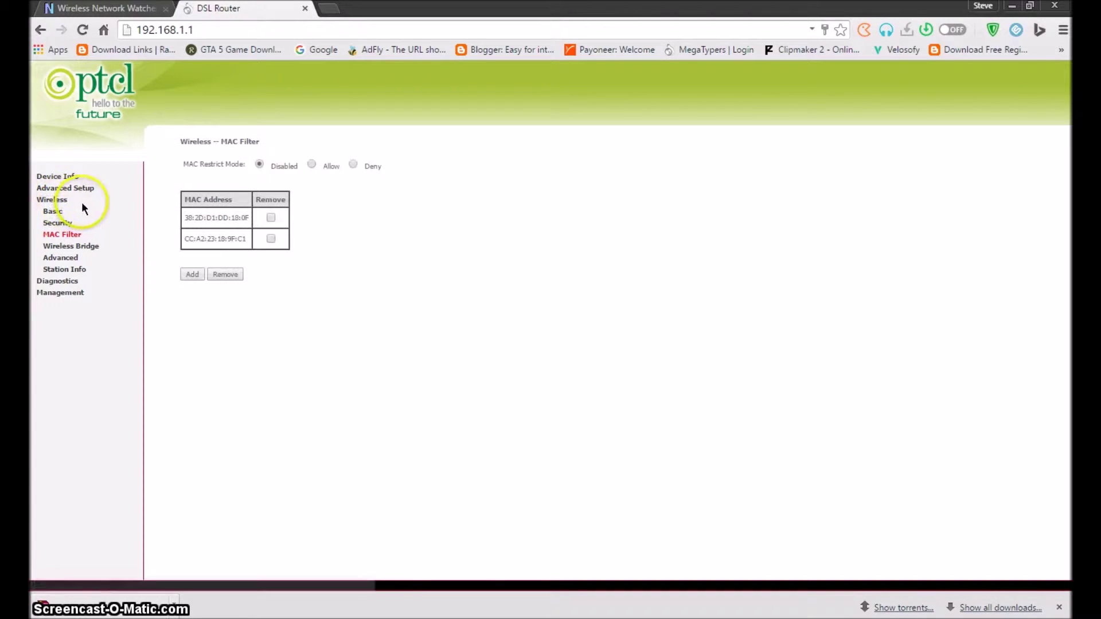
{"action": "left_click", "coordinate": [63, 201]}
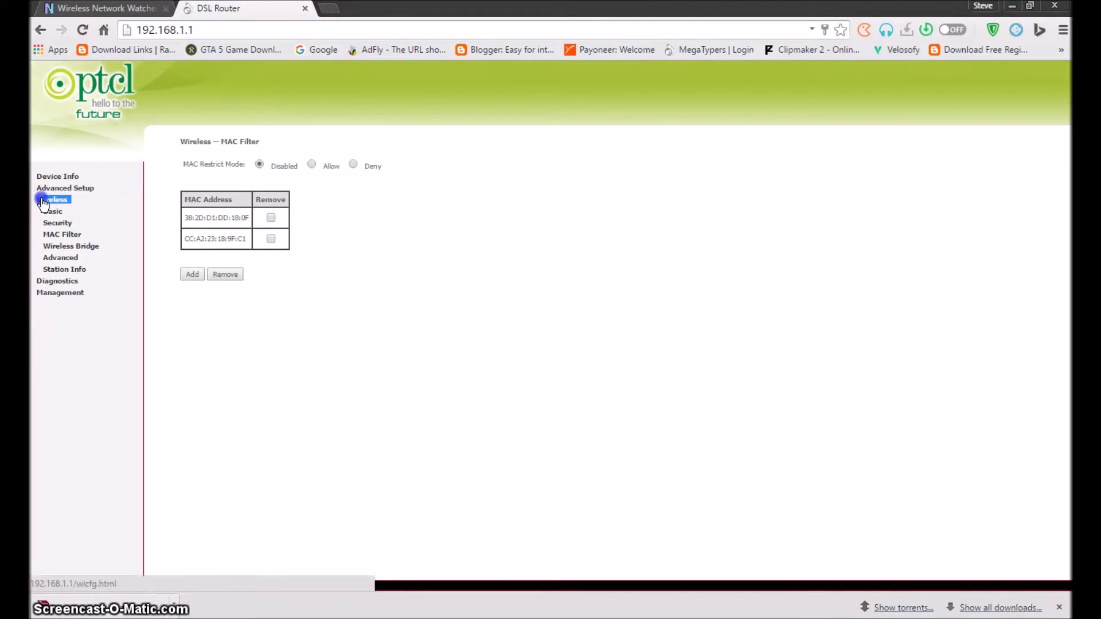
{"action": "left_click_drag", "start_coordinate": [43, 200], "coordinate": [80, 205]}
{"action": "left_click", "coordinate": [61, 235]}
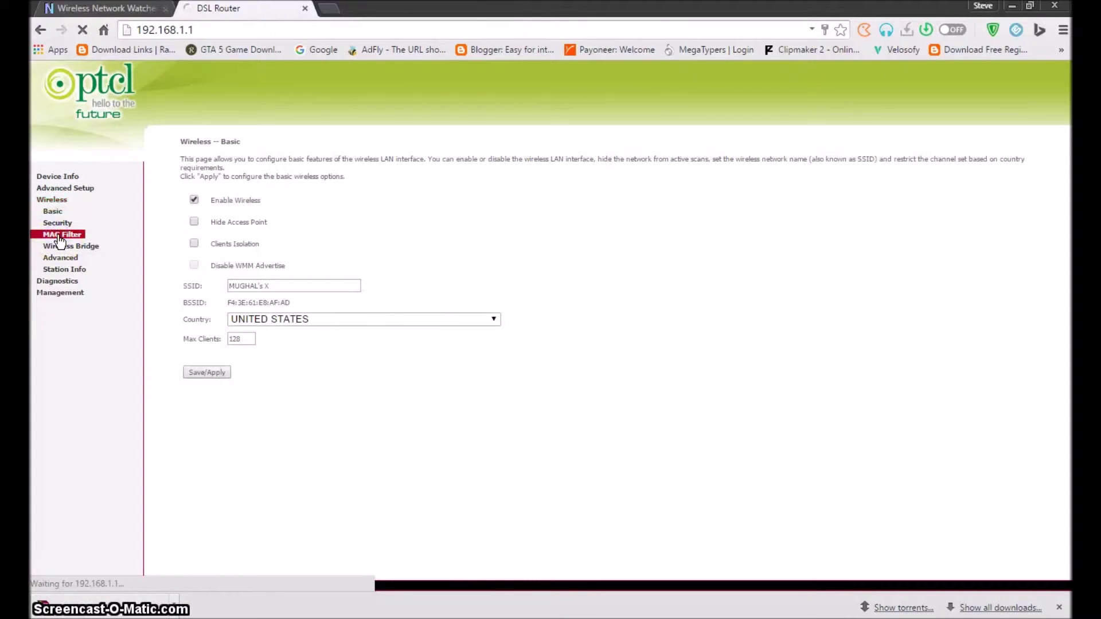
{"action": "left_click", "coordinate": [252, 217]}
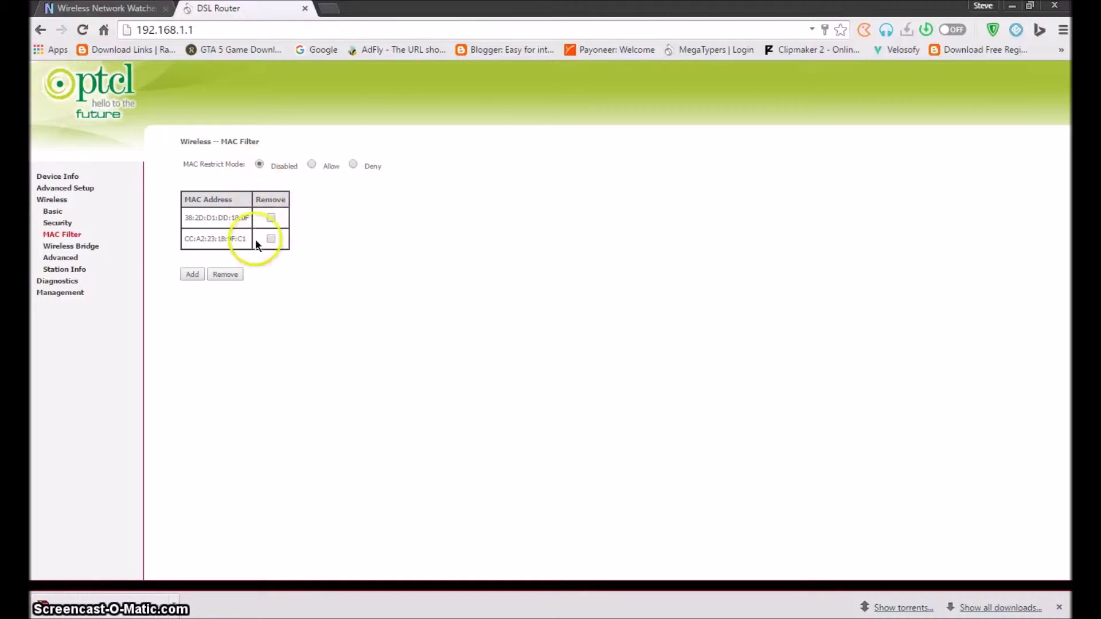
- Add a new MAC filter entry and paste the copied address CC-07-AB-67-79-DF
{"action": "left_click", "coordinate": [193, 274]}
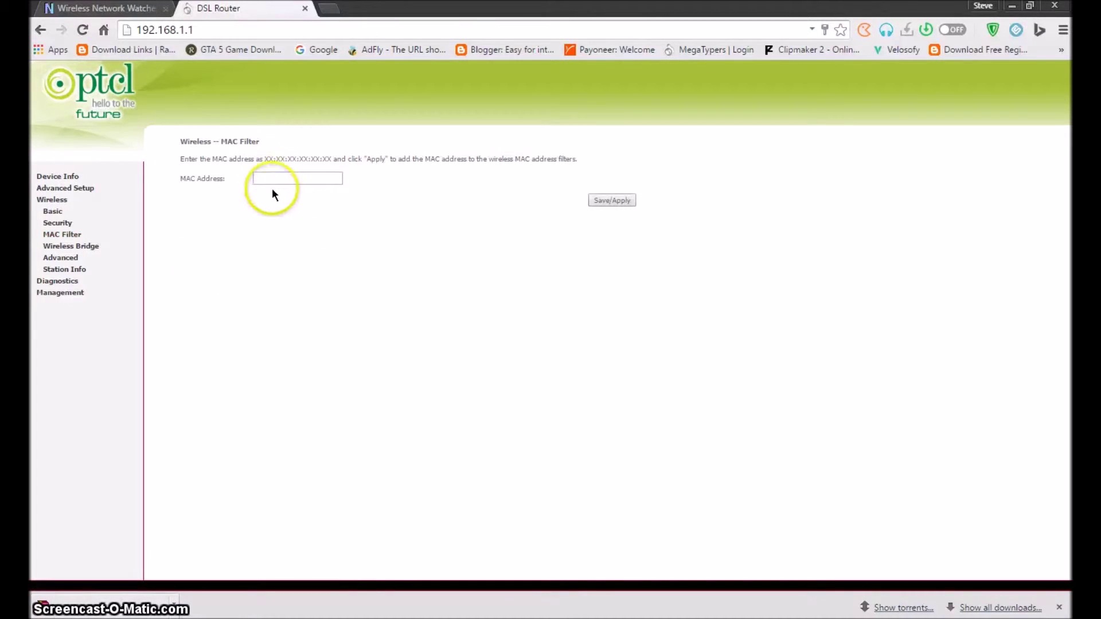
{"action": "left_click", "coordinate": [271, 181]}
{"action": "right_click", "coordinate": [272, 182]}
{"action": "left_click", "coordinate": [317, 264]}
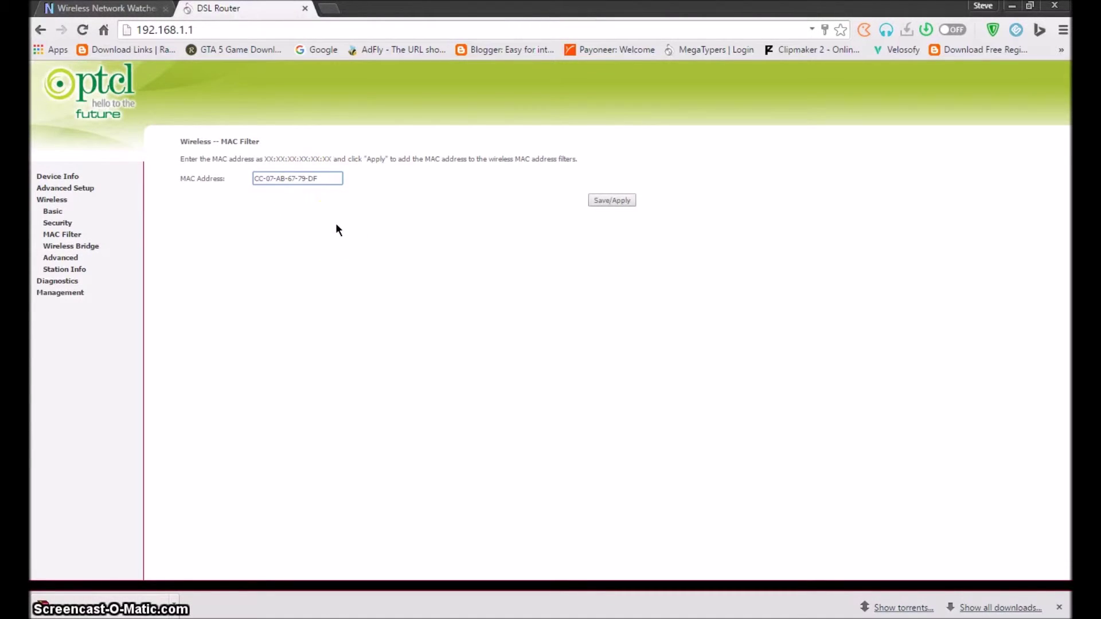
- Replace each hyphen with a colon to make CC:07:AB:67:79:DF, then Save/Apply
{"action": "left_click", "coordinate": [310, 179]}
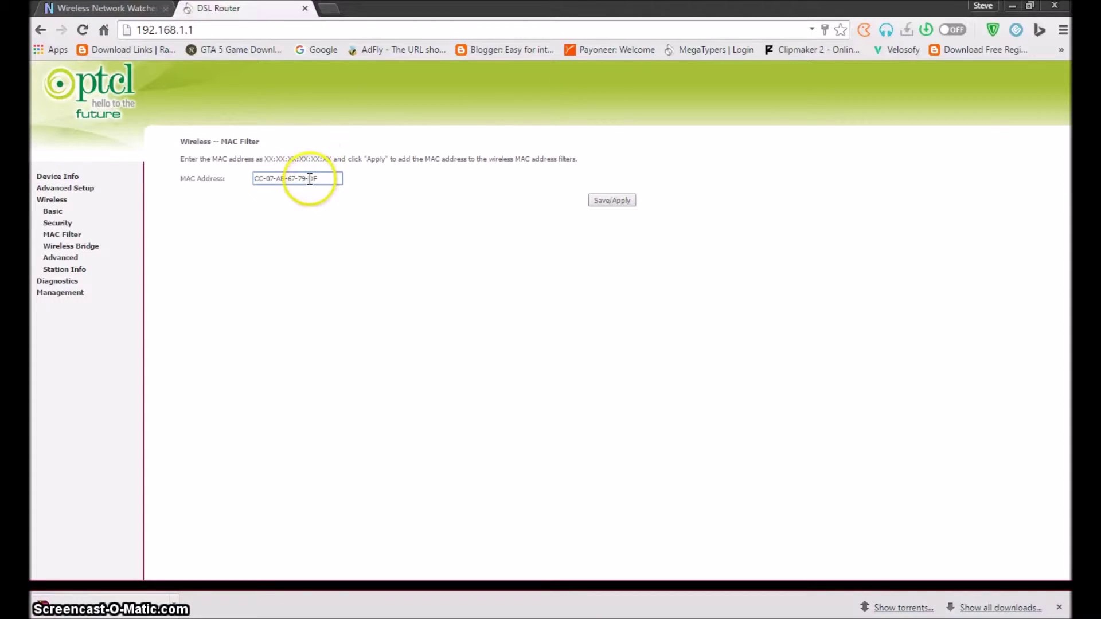
{"action": "key", "text": "BackSpace"}
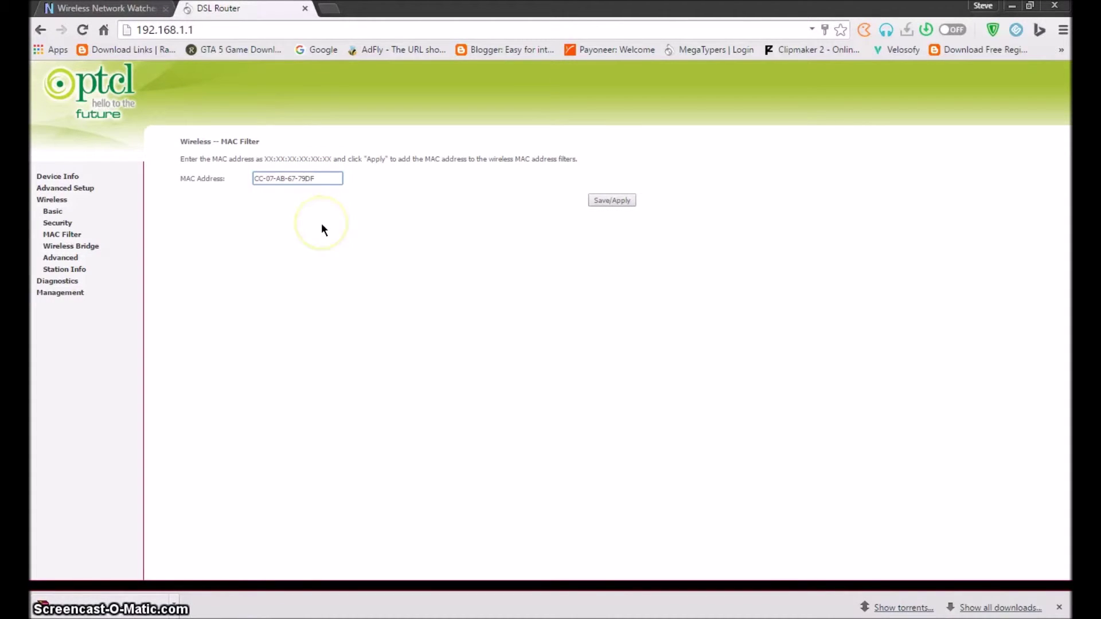
{"action": "type", "text": ":"}
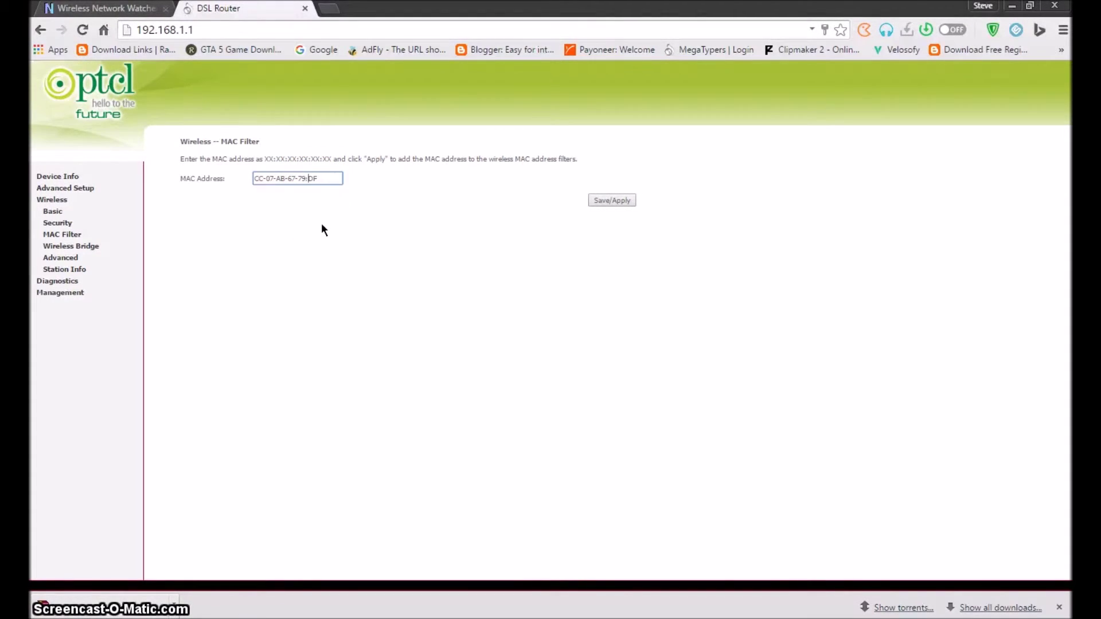
{"action": "key", "text": "BackSpace"}
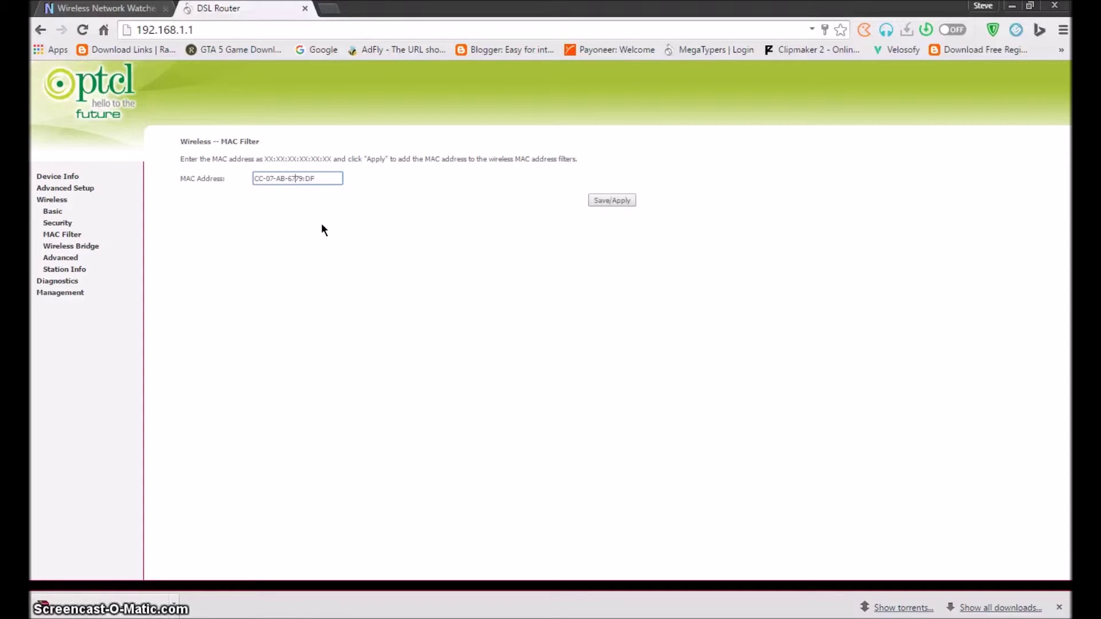
{"action": "type", "text": ":"}
{"action": "key", "text": "Left"}
{"action": "key", "text": "Left"}
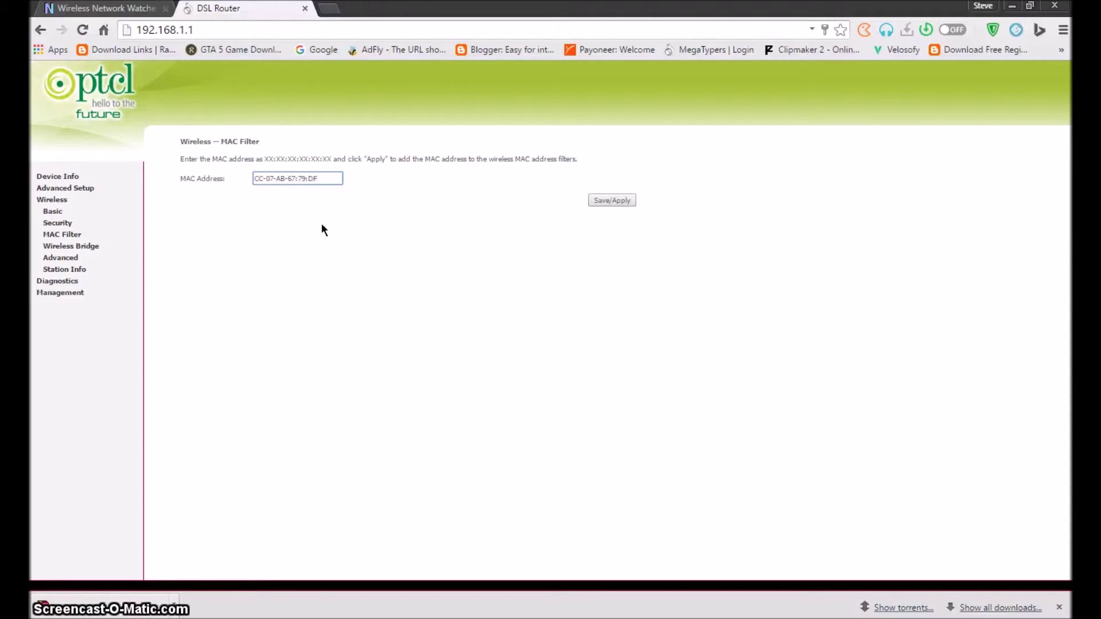
{"action": "key", "text": "BackSpace"}
{"action": "type", "text": ":"}
{"action": "key", "text": "BackSpace"}
{"action": "type", "text": ":"}
{"action": "key", "text": "Left"}
{"action": "key", "text": "Left"}
{"action": "key", "text": "Left"}
{"action": "key", "text": "BackSpace"}
{"action": "type", "text": ":"}
{"action": "key", "text": "BackSpace"}
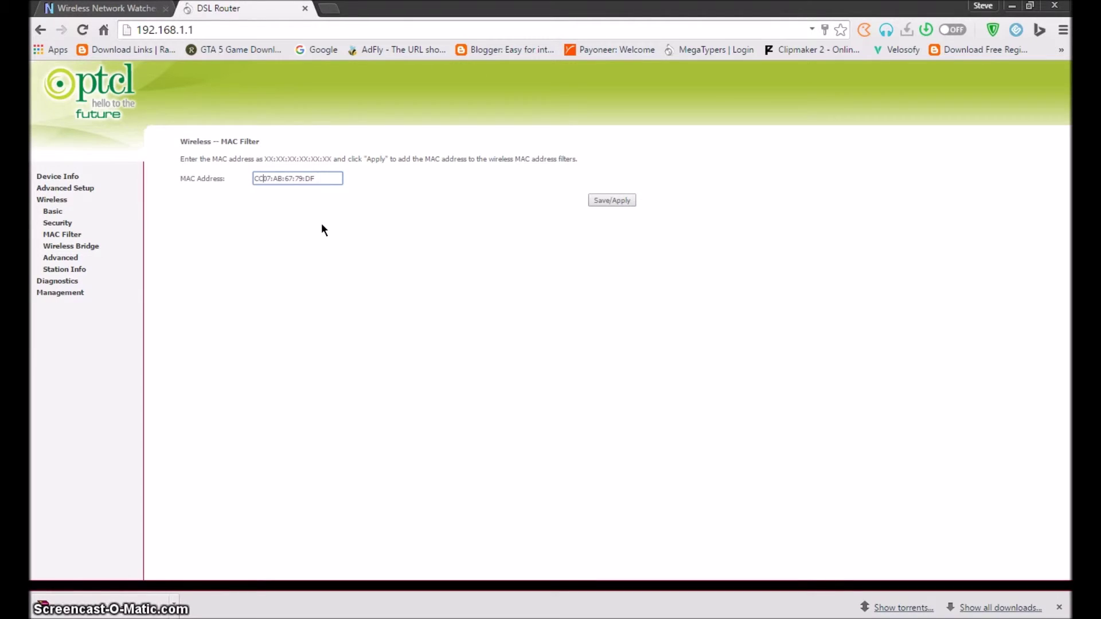
{"action": "type", "text": ":"}
{"action": "left_click", "coordinate": [611, 205]}
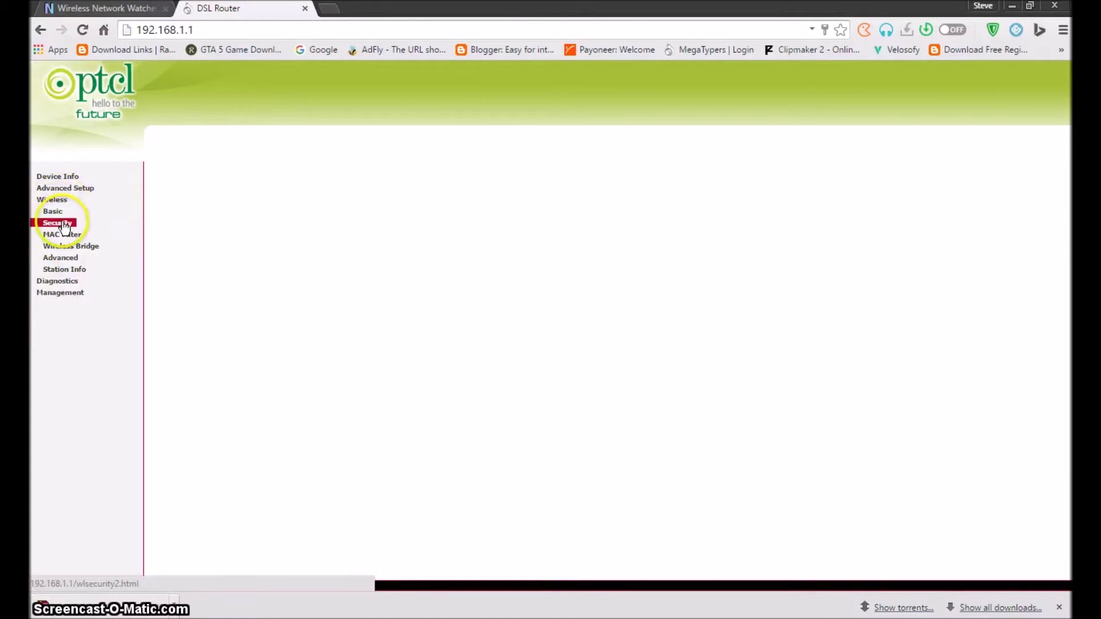
- Reopen Wireless > MAC Filter and wait until CC:07:AB:67:79:DF appears as a third entry
{"action": "left_click", "coordinate": [56, 201]}
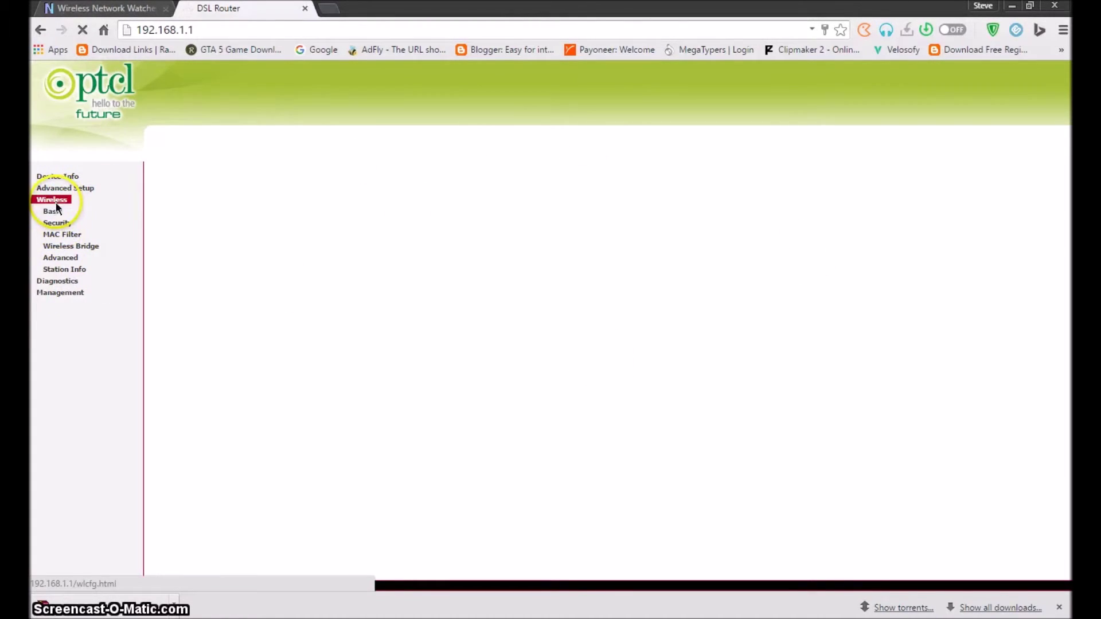
{"action": "left_click", "coordinate": [66, 236]}
{"action": "left_click", "coordinate": [302, 449]}
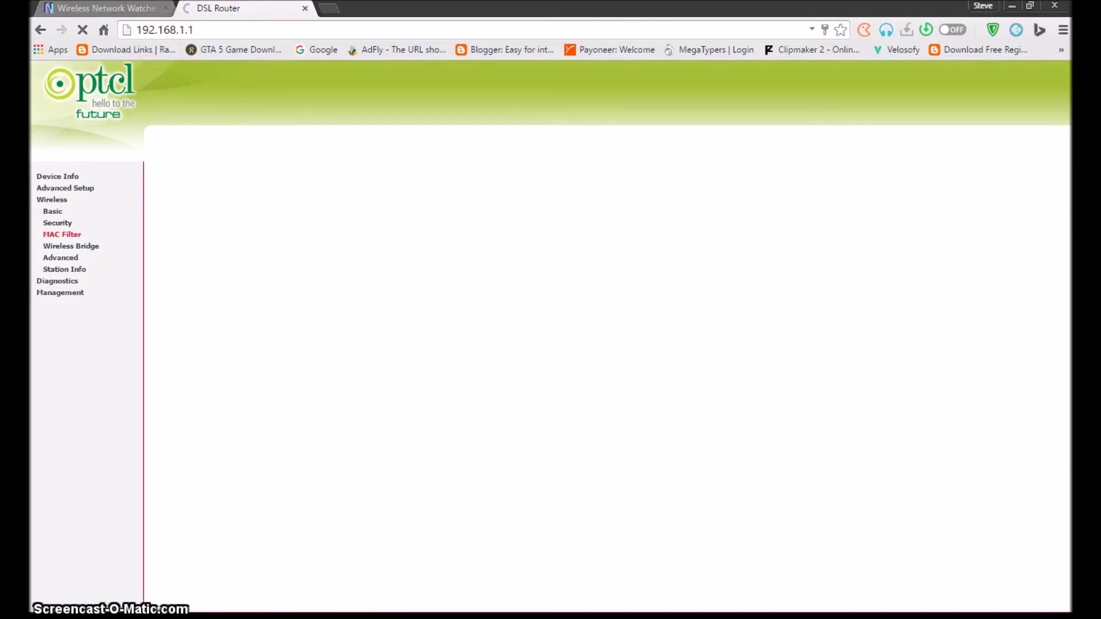
{"action": "key", "text": "ctrl+Tab"}
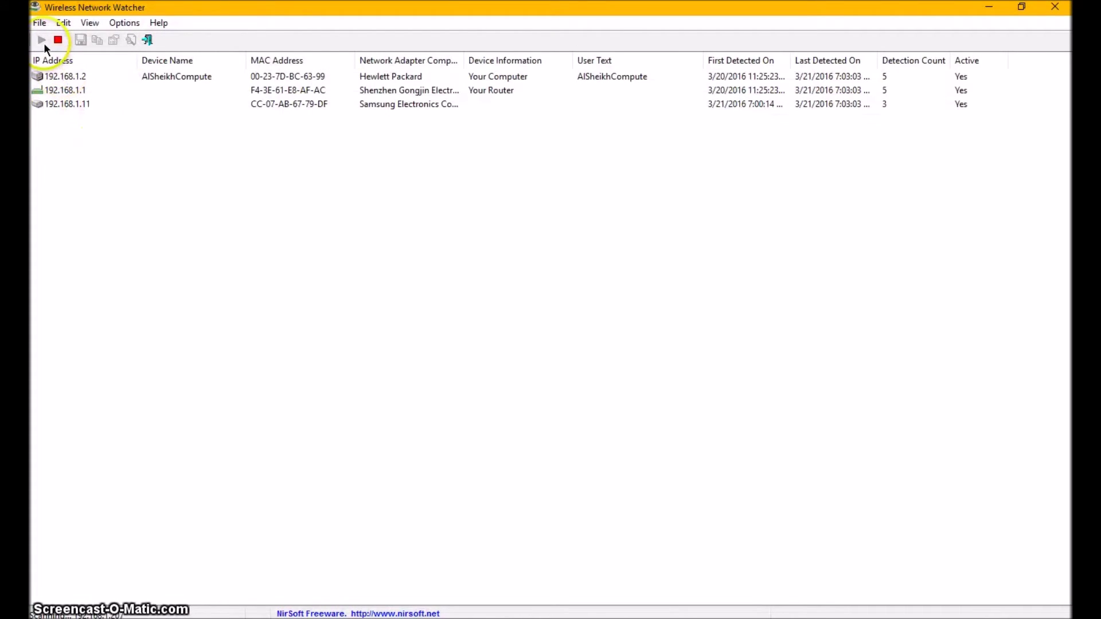
- Restart the scan and check the three devices: router, computer and 192.168.1.11
{"action": "left_click", "coordinate": [56, 43]}
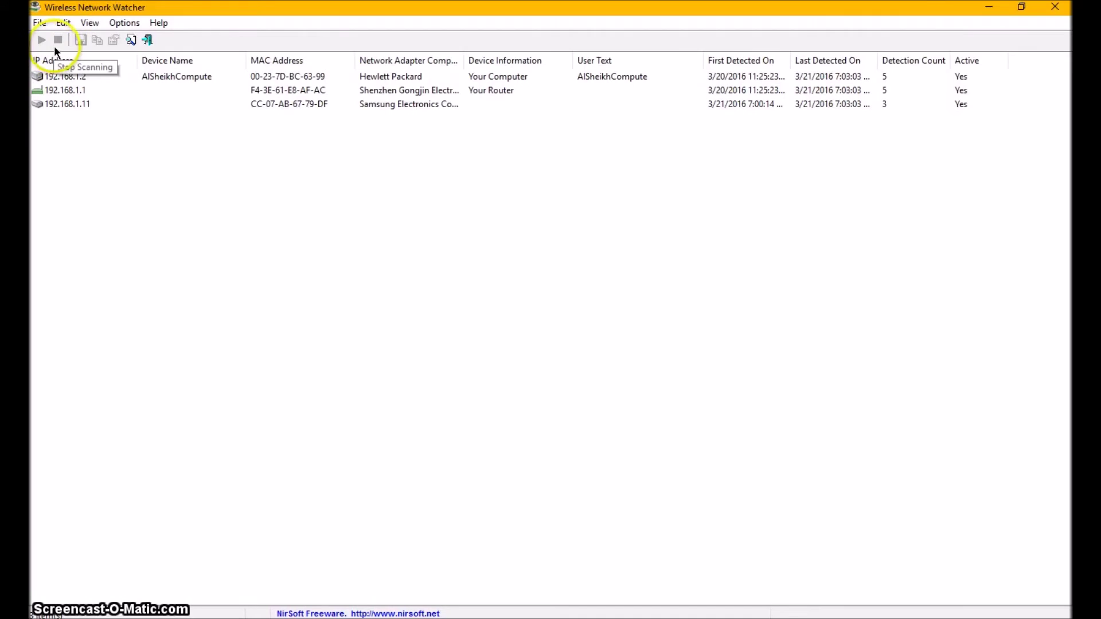
{"action": "left_click", "coordinate": [40, 40]}
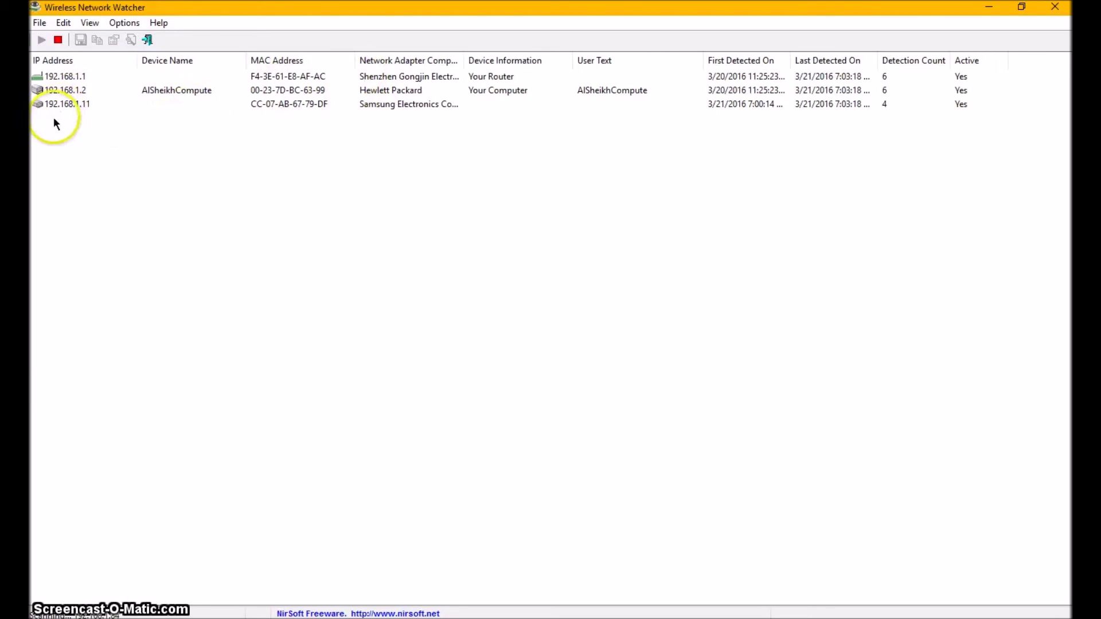
{"action": "left_click", "coordinate": [56, 132]}
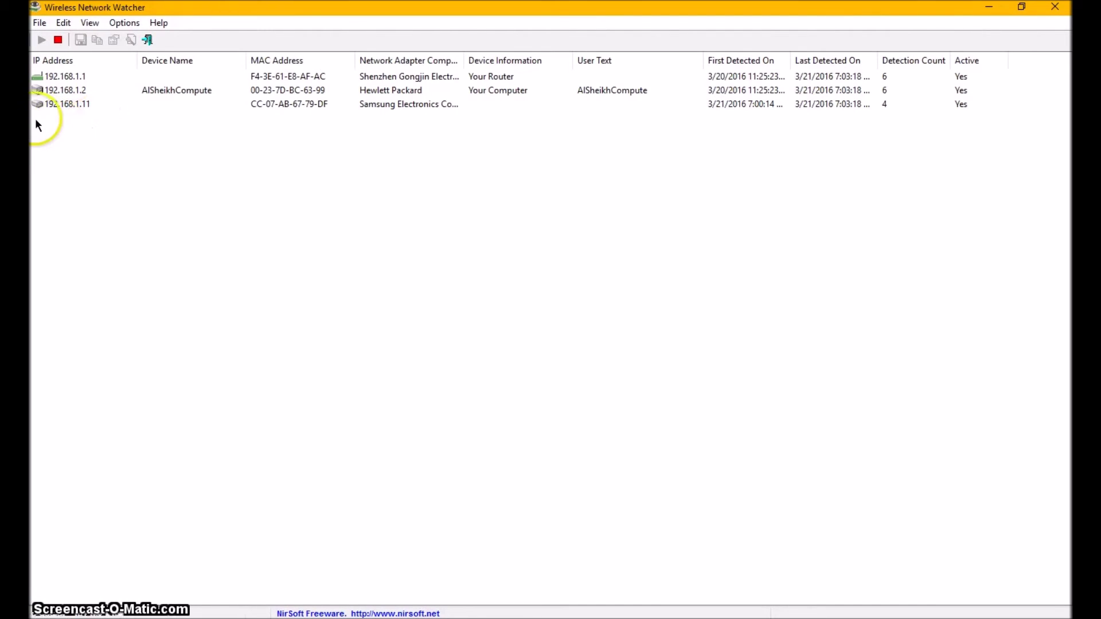
{"action": "left_click", "coordinate": [63, 106]}
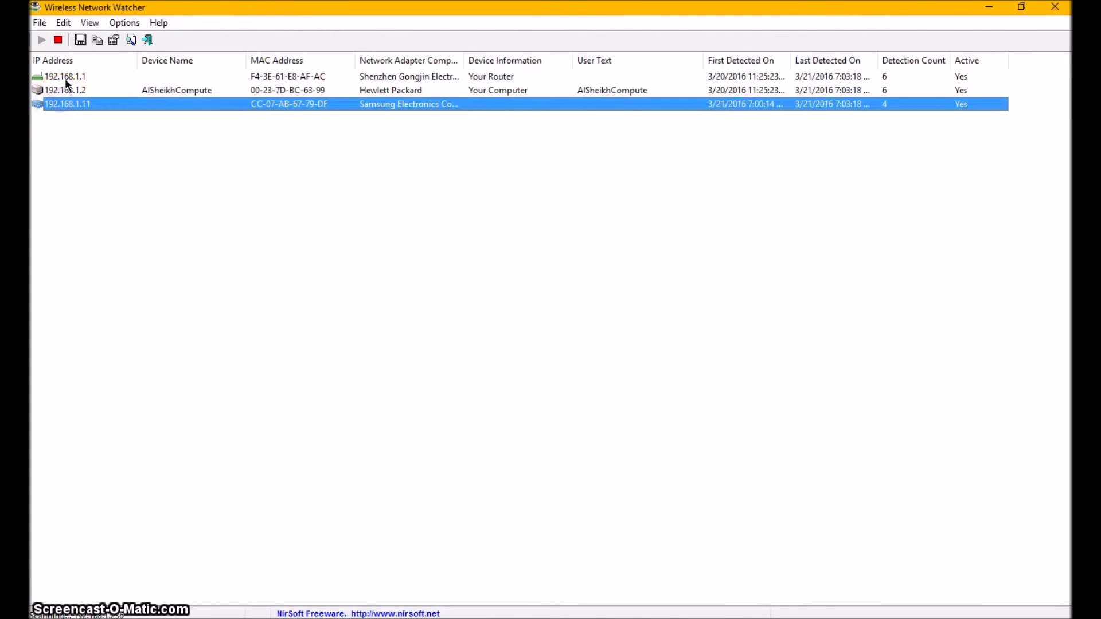
{"action": "left_click", "coordinate": [64, 77]}
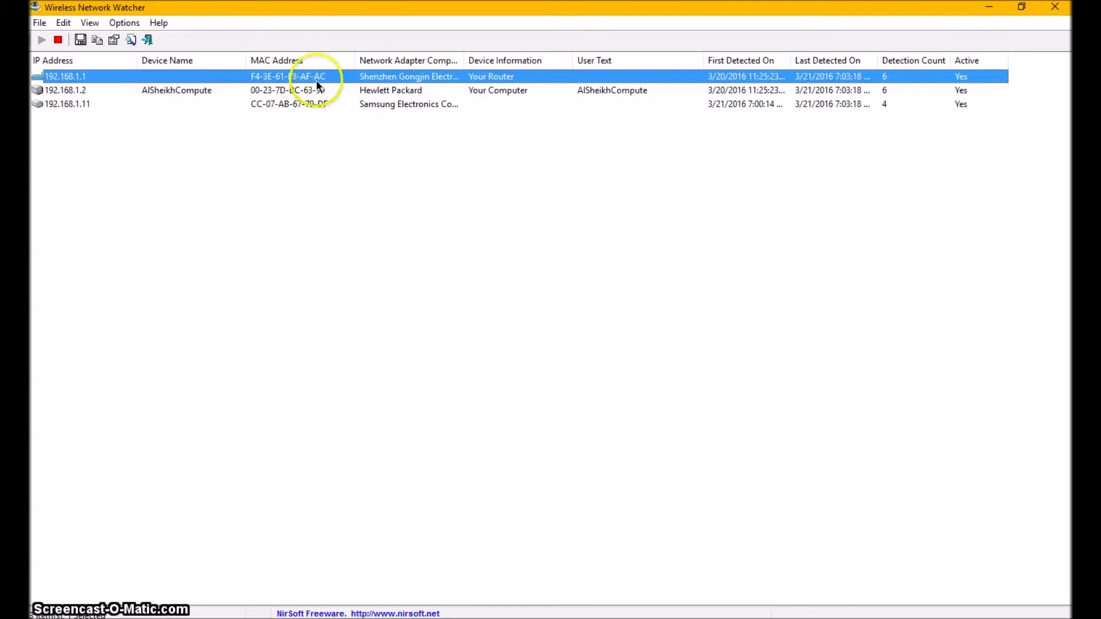
{"action": "left_click", "coordinate": [306, 90]}
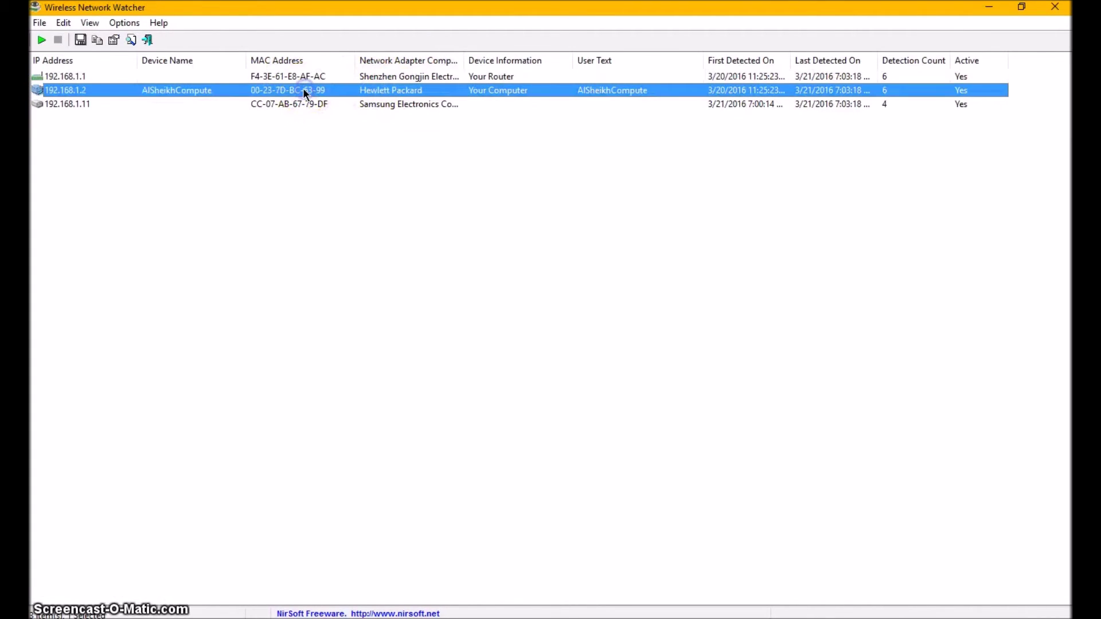
{"action": "left_click", "coordinate": [307, 105]}
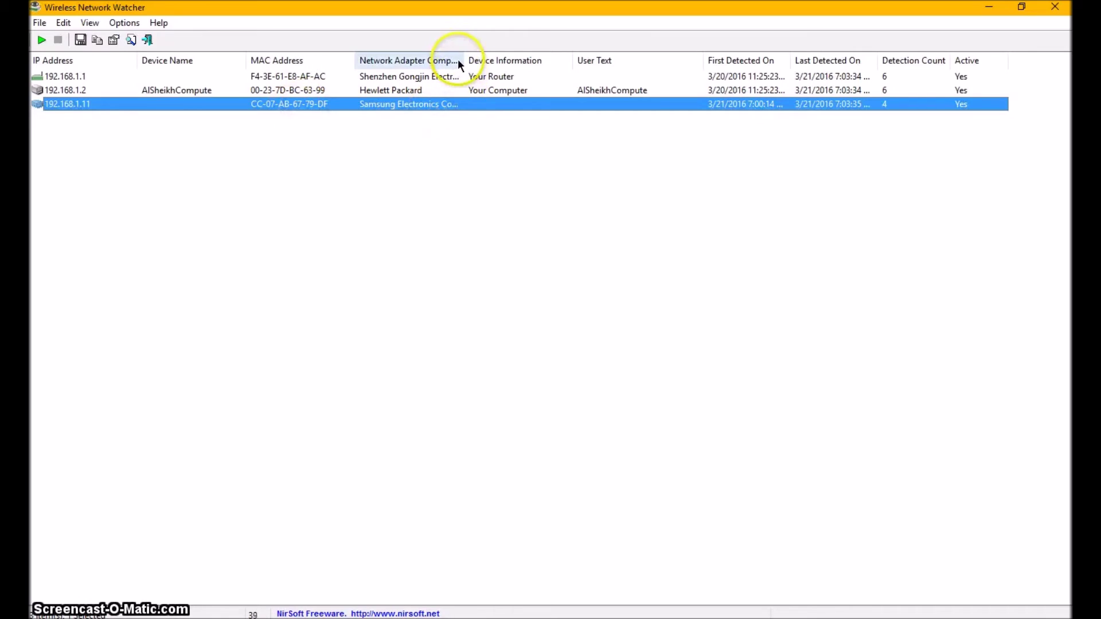
- Widen the Network Adapter Company column to show Samsung Electronics Co.,Ltd, then close the watcher
{"action": "left_click_drag", "start_coordinate": [464, 60], "coordinate": [529, 71]}
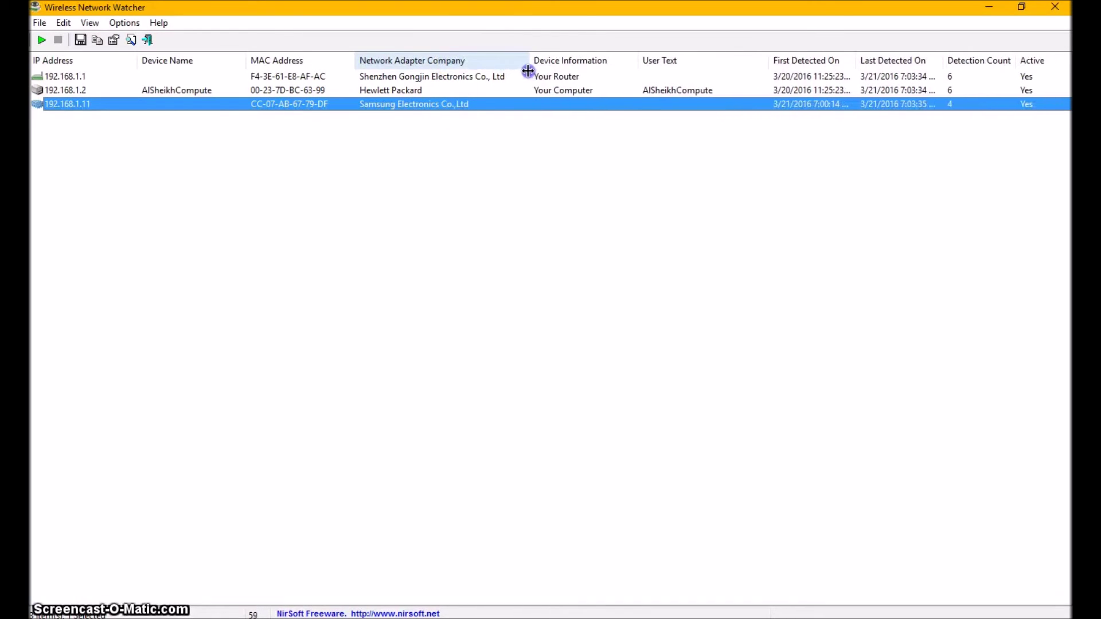
{"action": "left_click", "coordinate": [504, 153]}
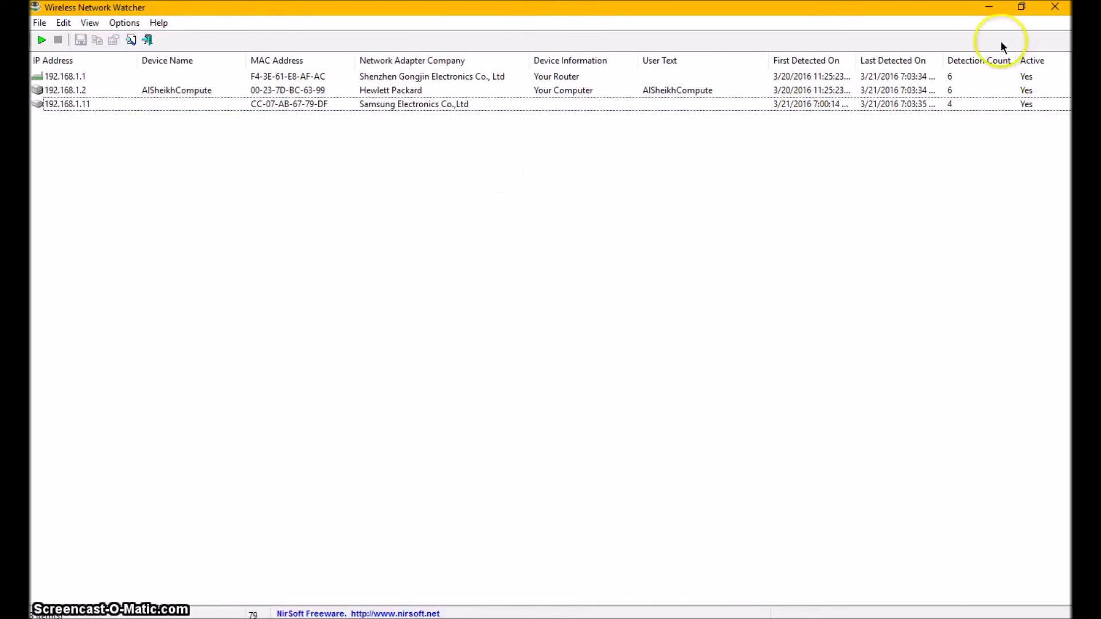
{"action": "left_click", "coordinate": [1057, 7]}
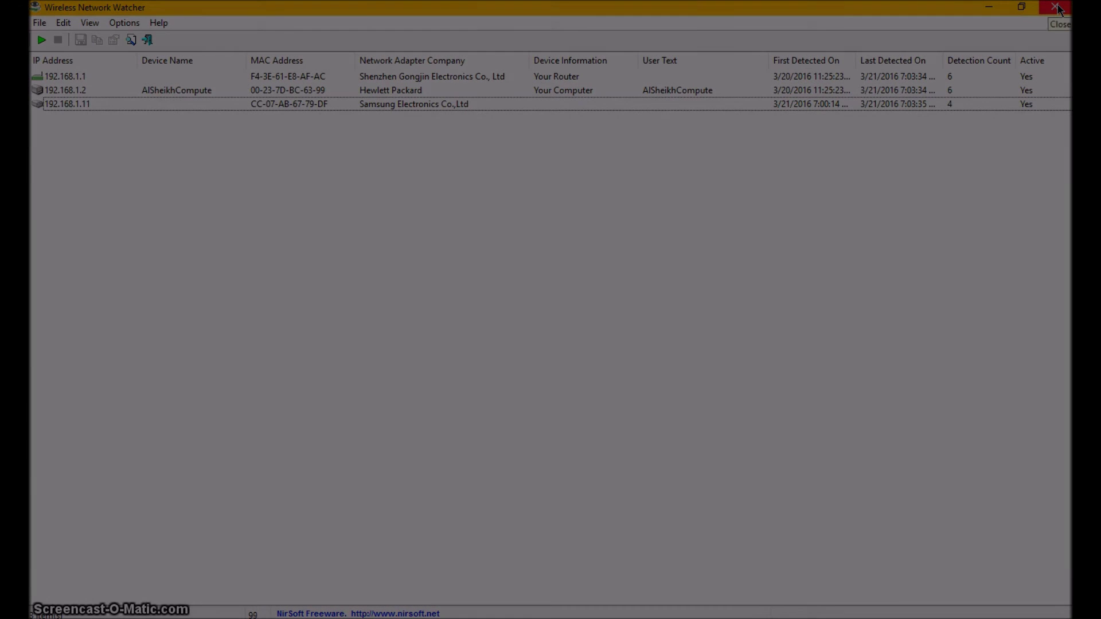